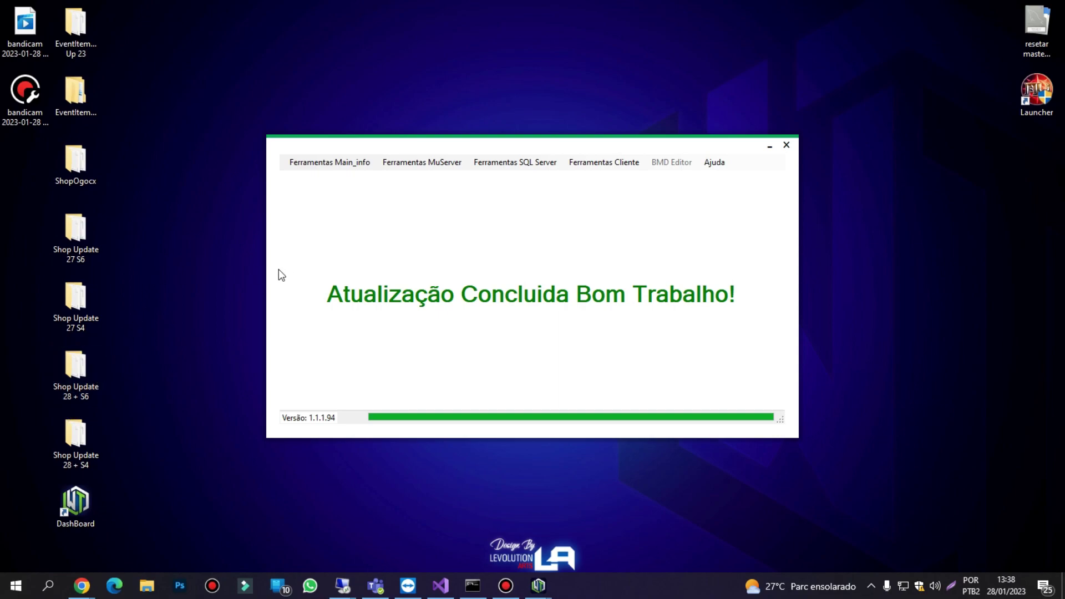
- Open the Refazer Shop.txt tool, look over its conversion options, and close it
click(416, 163)
click(408, 162)
mouse_move(410, 191)
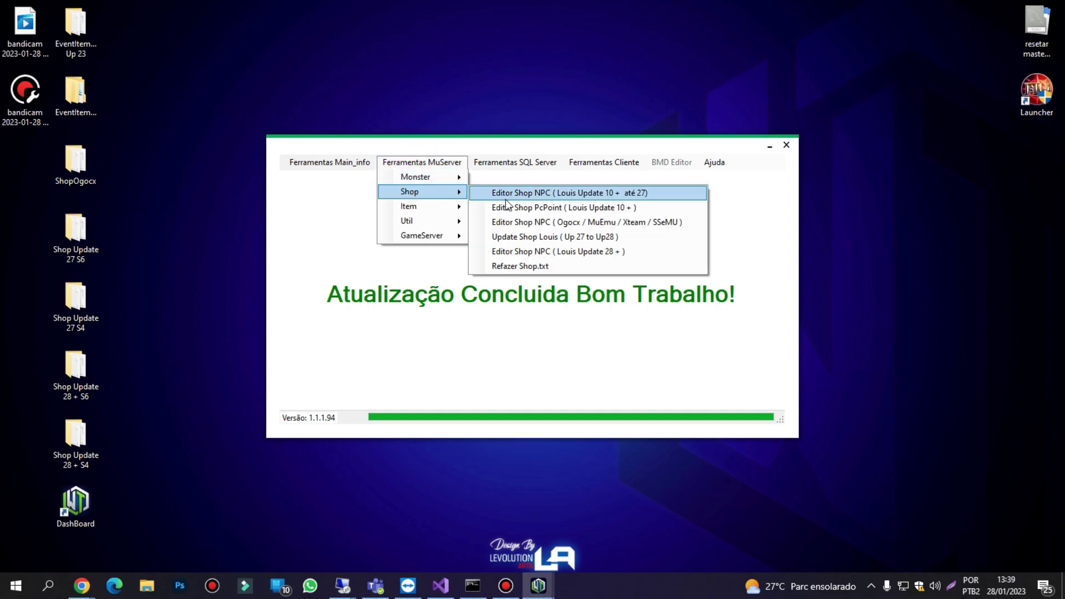
click(511, 266)
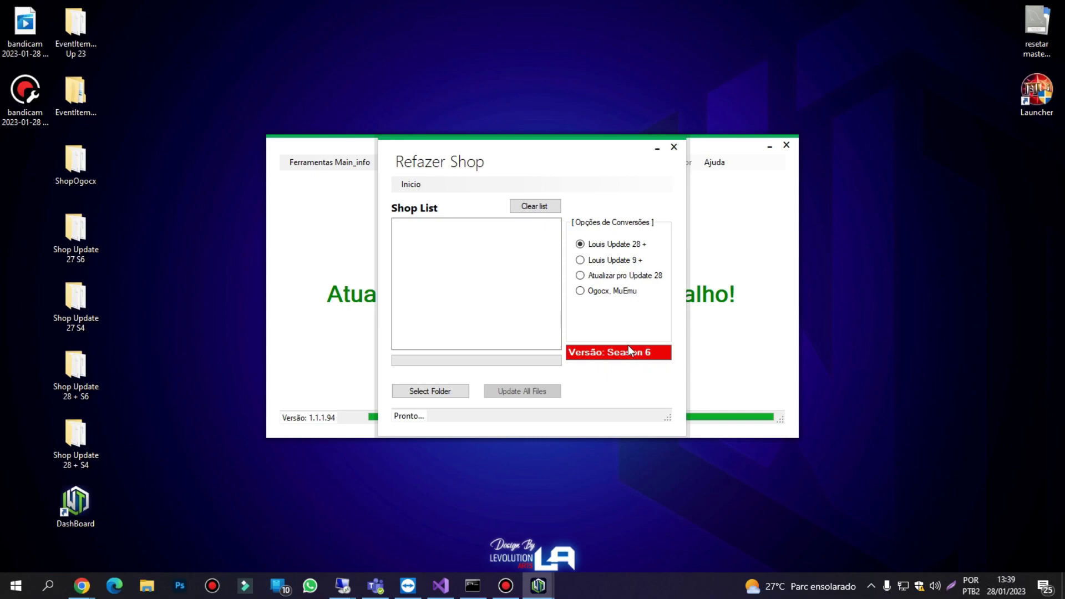
click(673, 148)
- Check the server version setting in the SQL configuration, and close the configuration without changes
click(511, 162)
click(513, 177)
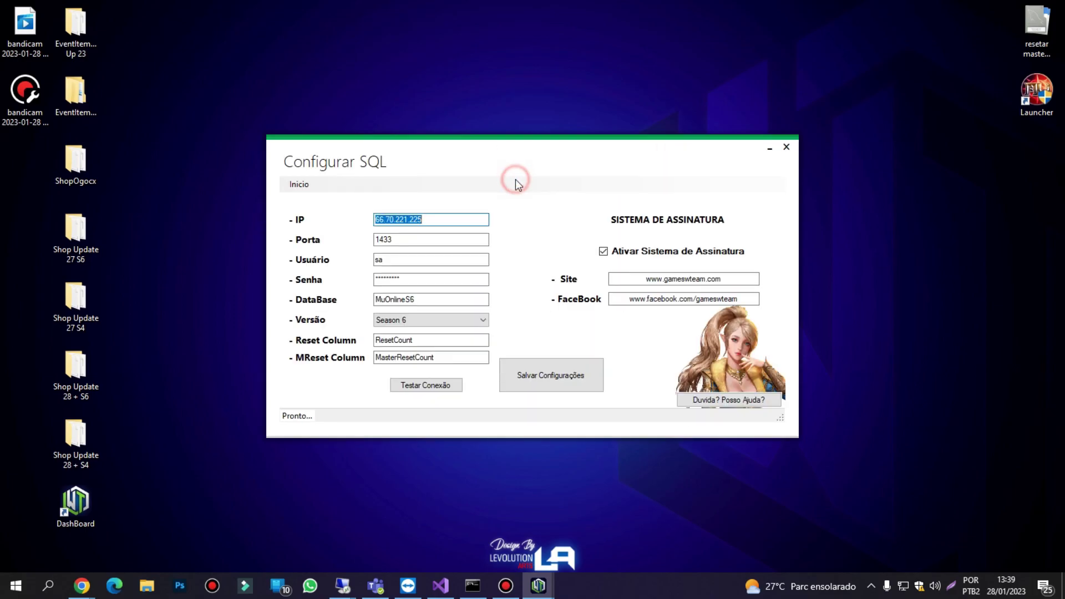
click(424, 320)
click(426, 320)
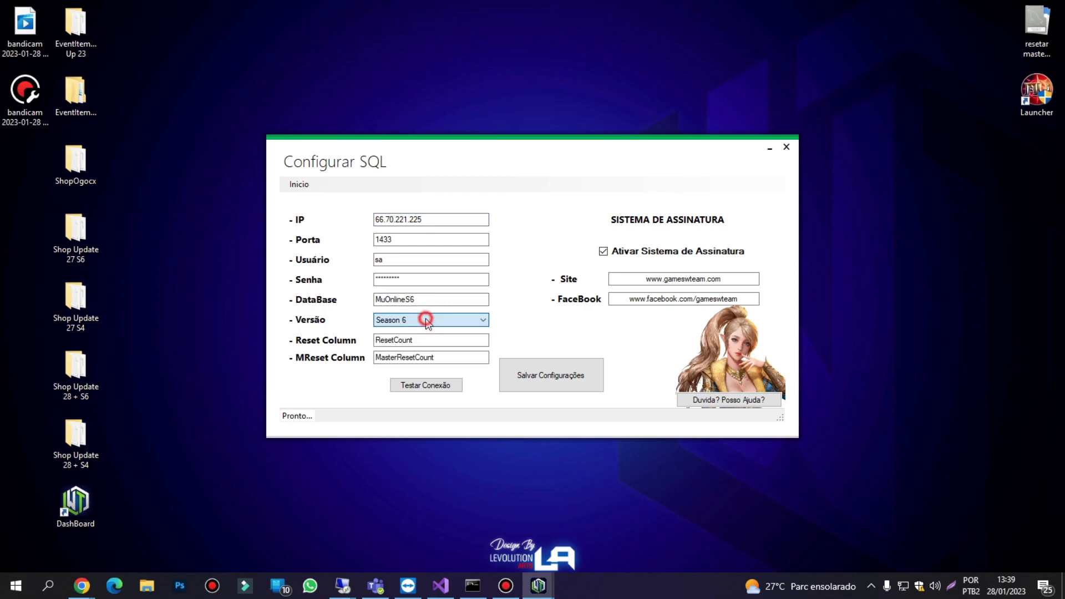
click(785, 146)
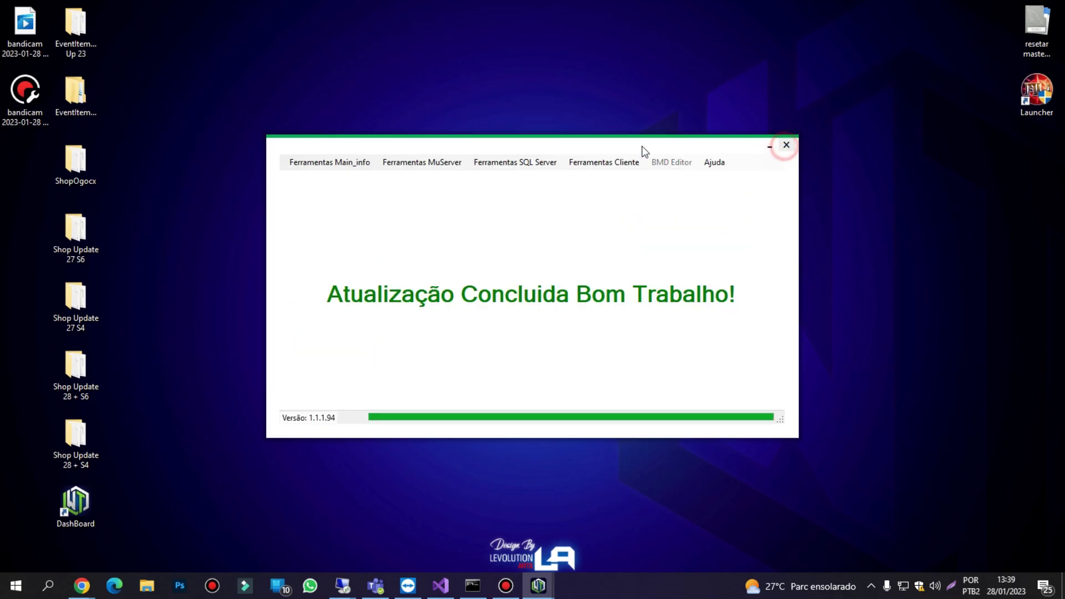
- Open the Refazer Shop.txt tool and the Shop Update 28 + S6 folder on the desktop
click(414, 162)
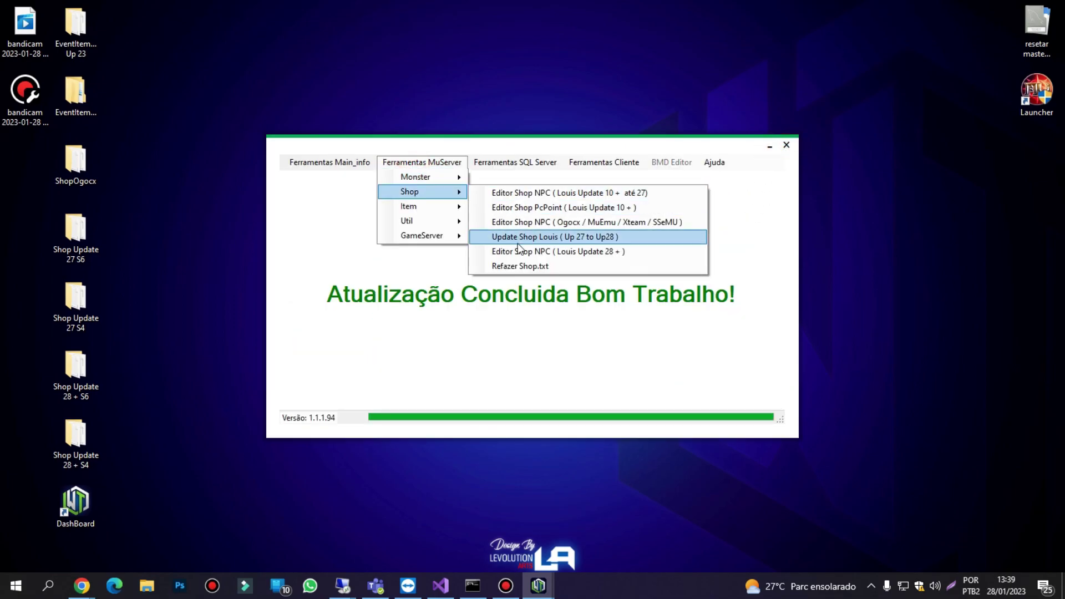
click(519, 266)
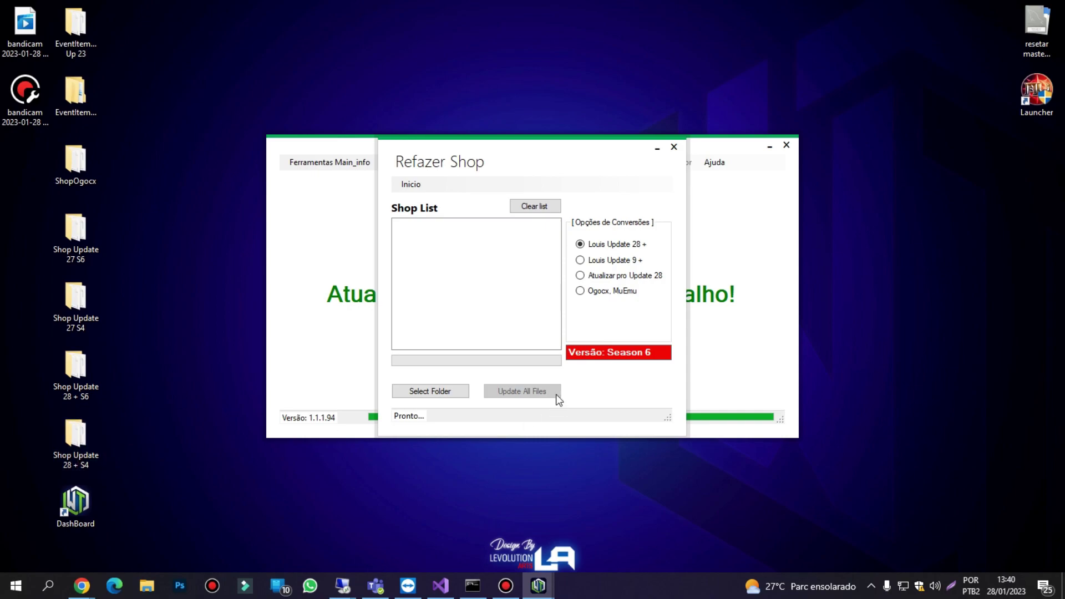
click(63, 389)
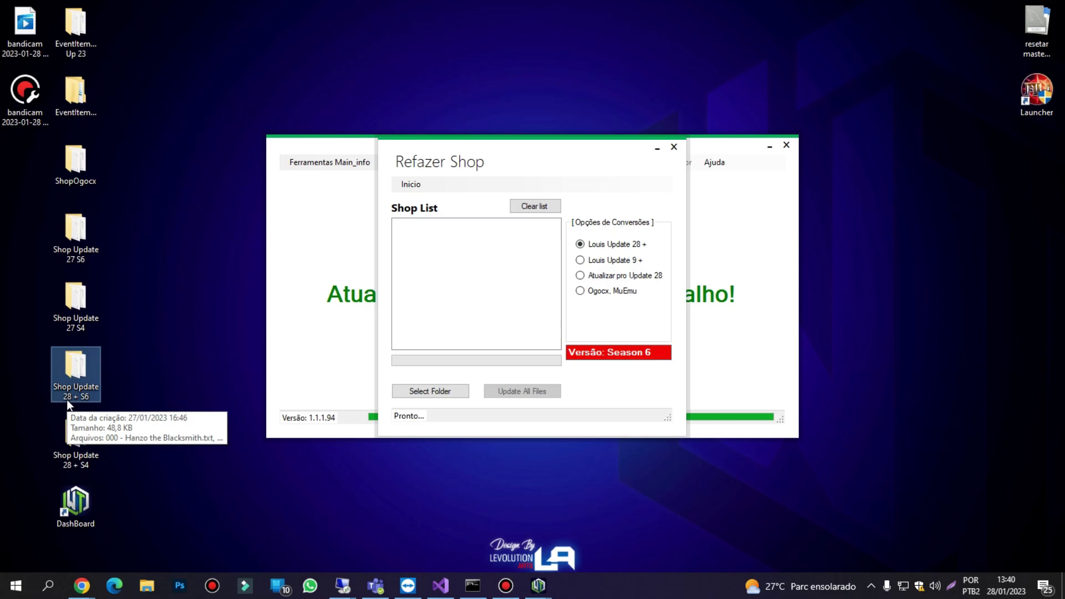
double_click(81, 378)
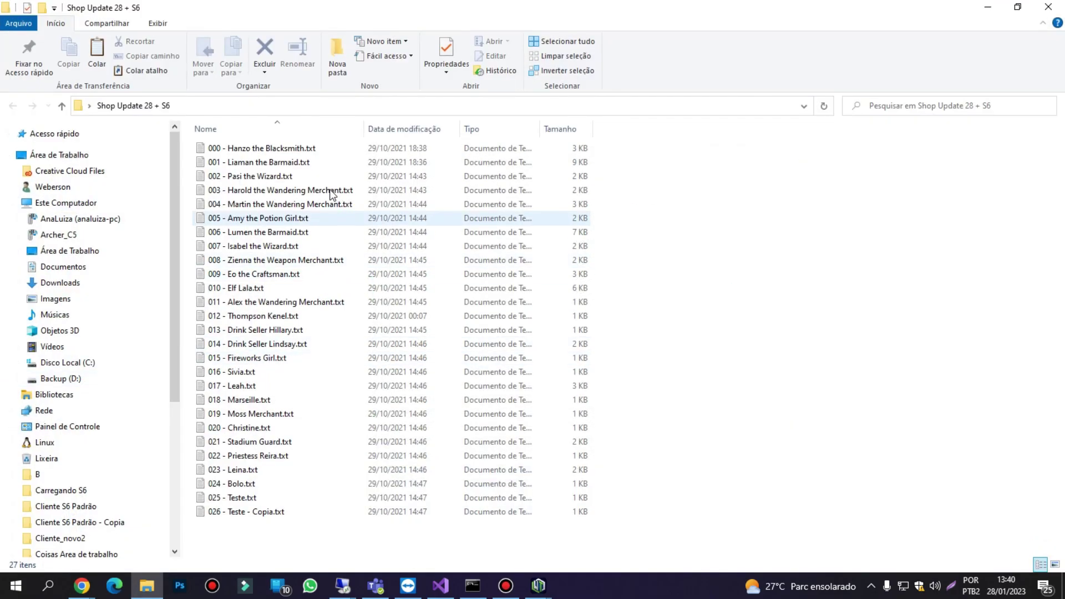
- Examine the original shop files 000 - Hanzo the Blacksmith.txt, 001 - Liaman the Barmaid.txt and 002 - Pasi the Wizard.txt, closing each one
double_click(274, 151)
scroll(401, 310, down, 3)
scroll(401, 311, up, 3)
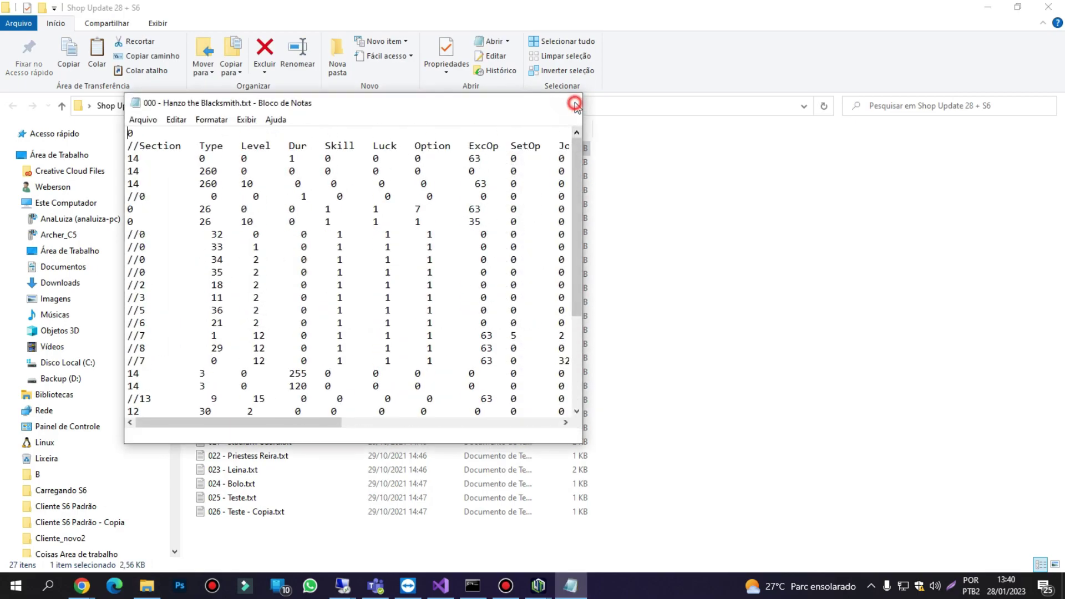
click(566, 103)
click(237, 163)
double_click(237, 163)
scroll(238, 278, down, 10)
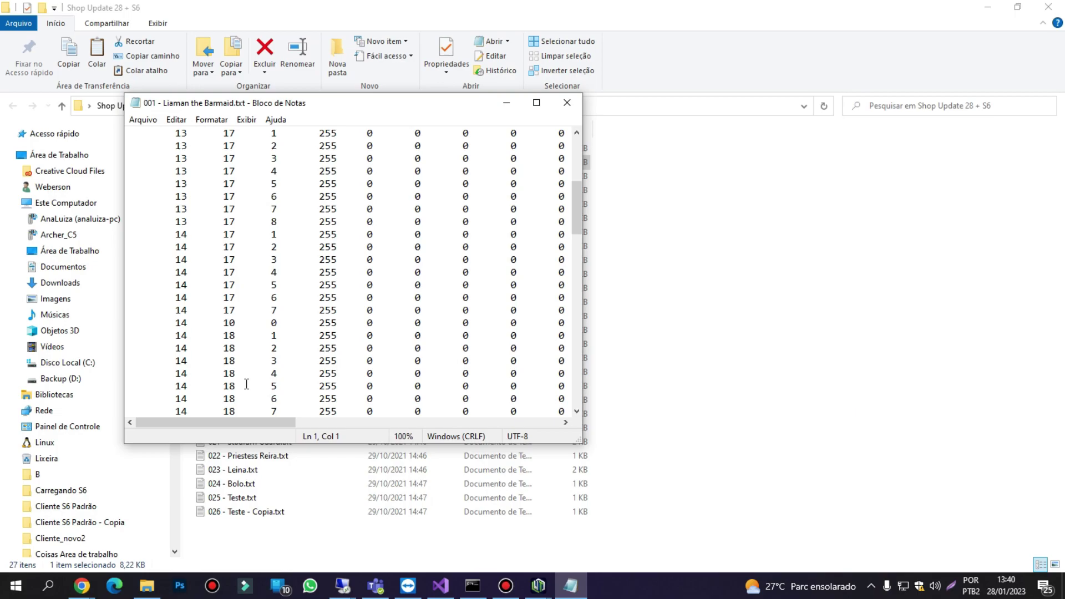
mouse_move(247, 423)
mouse_down()
mouse_move(516, 427)
mouse_move(263, 405)
mouse_move(246, 413)
mouse_up()
click(566, 103)
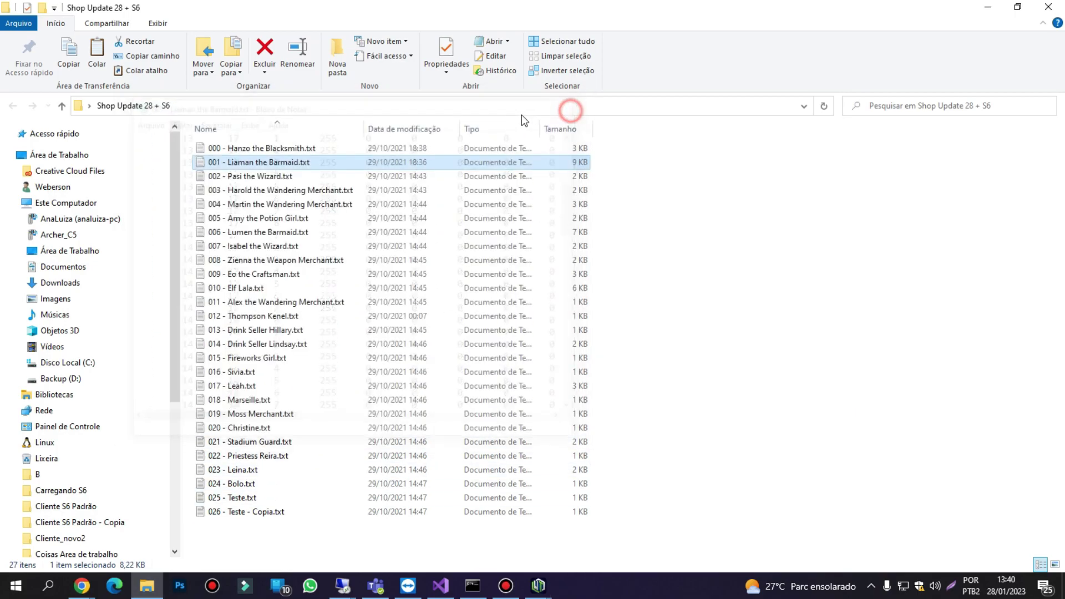
click(259, 177)
double_click(259, 177)
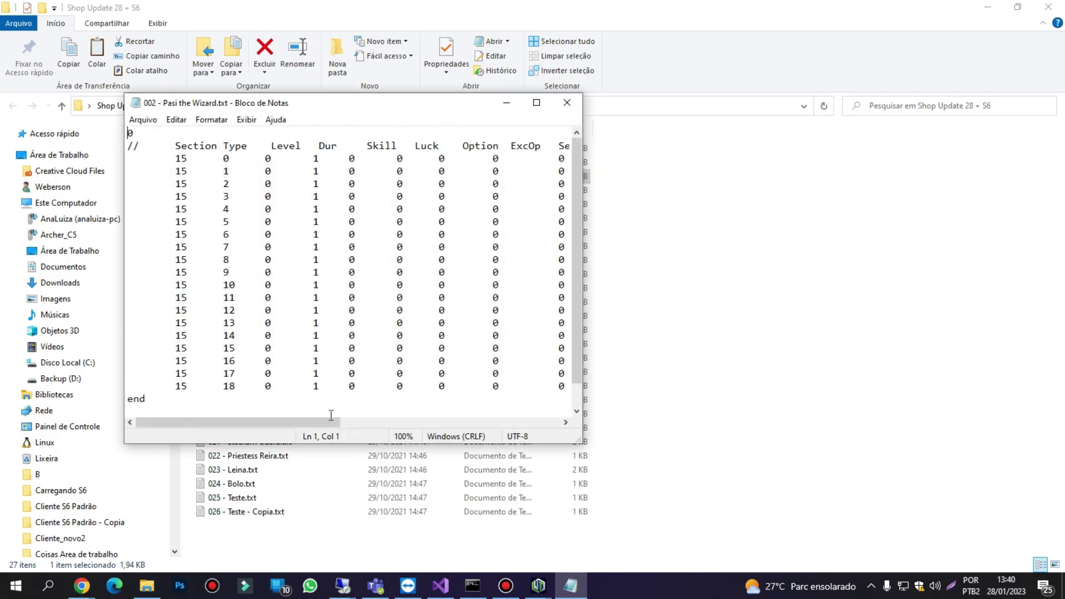
click(571, 100)
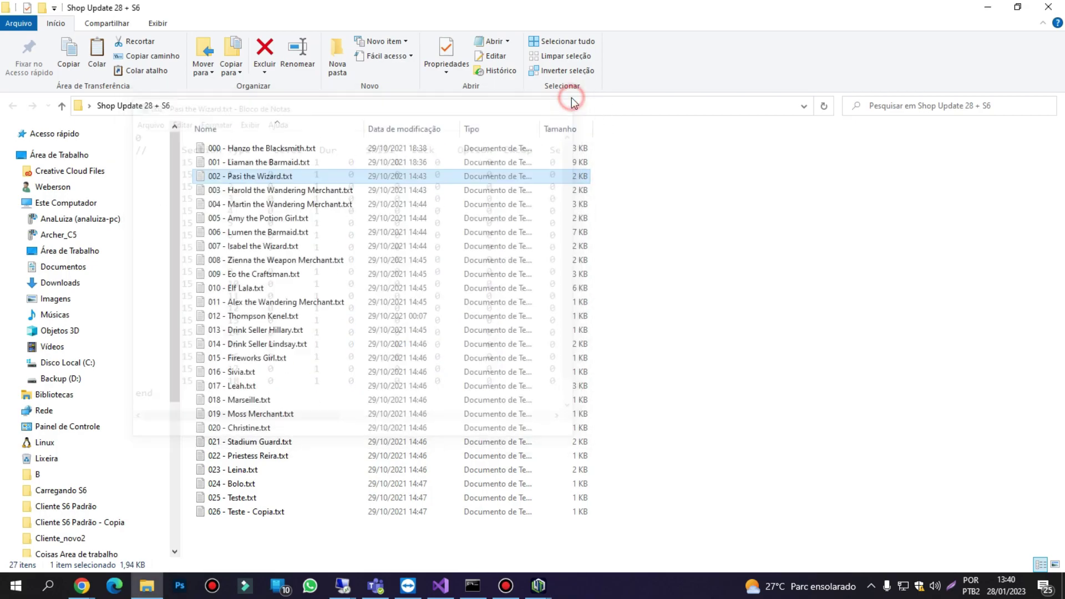
- Reopen 000 - Hanzo the Blacksmith.txt and examine its item sections 0 and 1
click(244, 148)
double_click(244, 149)
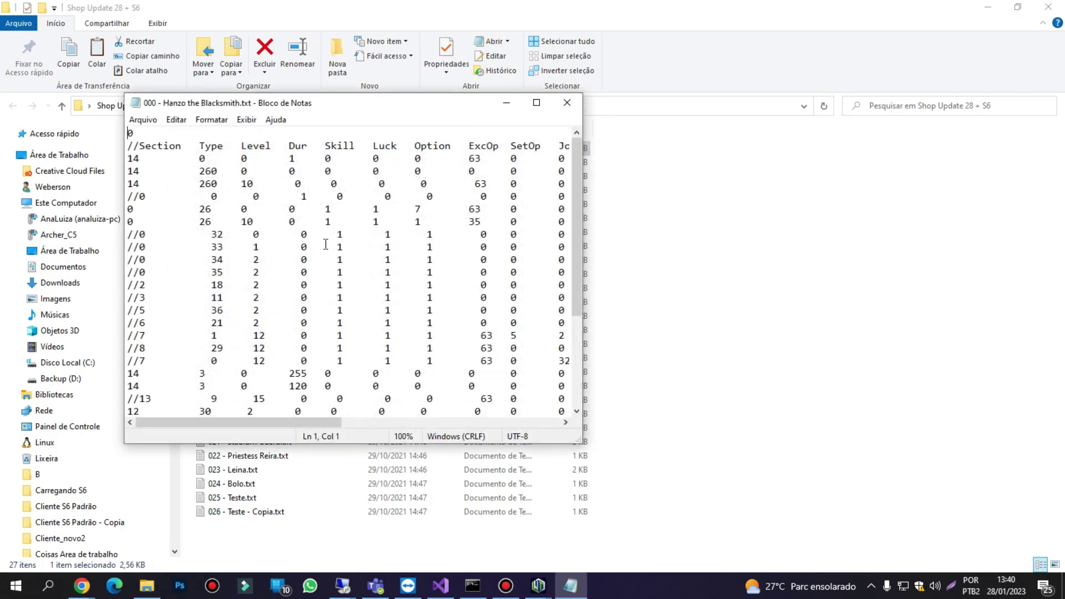
mouse_move(135, 133)
mouse_down()
mouse_move(114, 136)
mouse_move(129, 137)
mouse_up()
scroll(185, 257, down, 4)
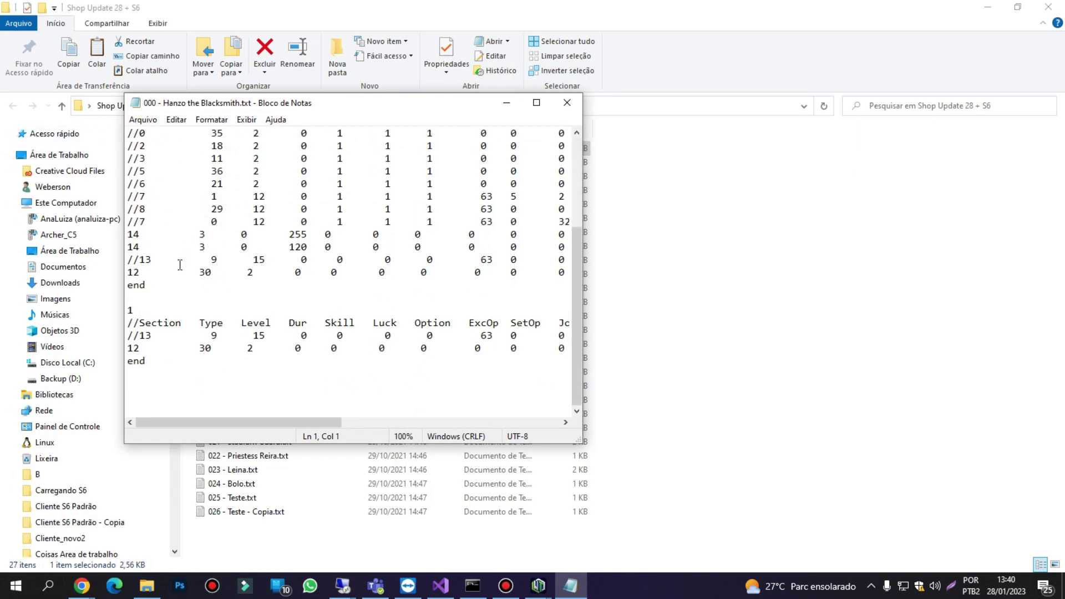
drag(133, 310, 127, 310)
click(159, 370)
- Check the SocketBonus and Duration columns of the Hanzo the Blacksmith shop file, and close it
scroll(373, 363, up, 5)
drag(311, 422, 591, 421)
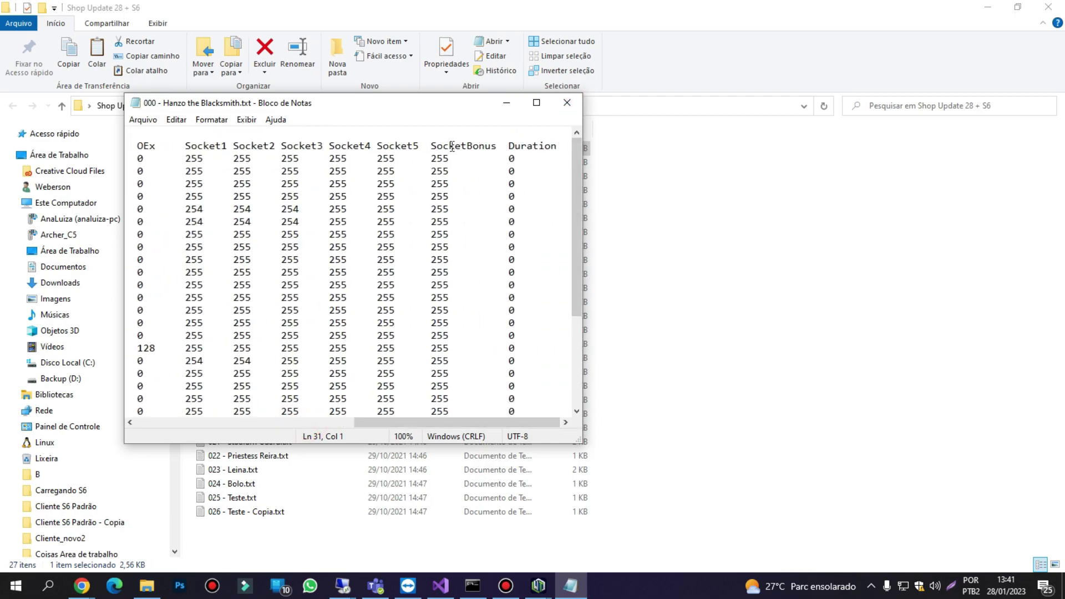
drag(431, 146, 497, 146)
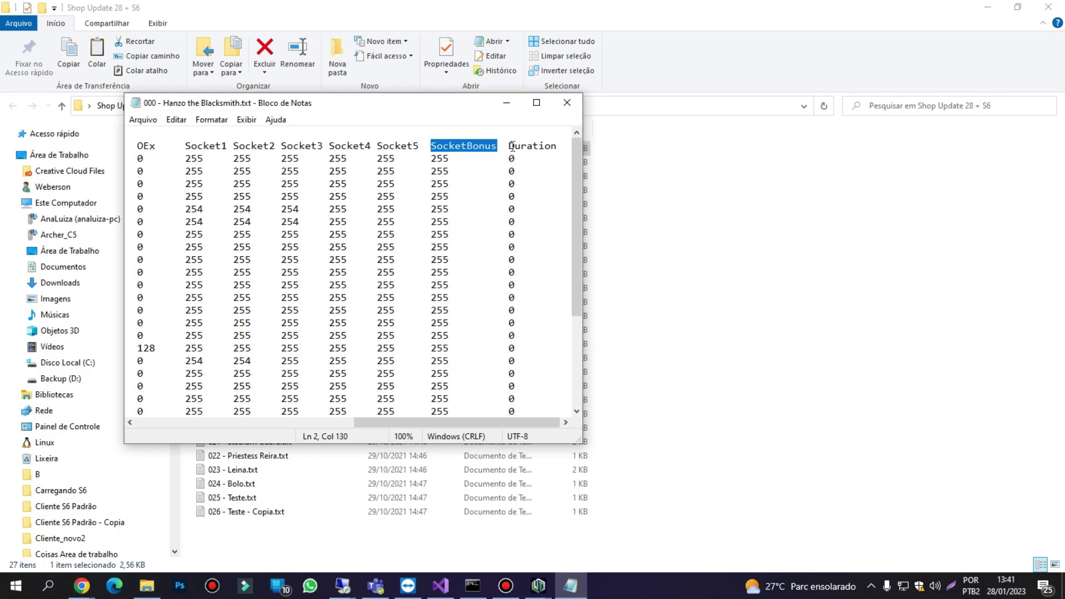
drag(511, 146, 557, 145)
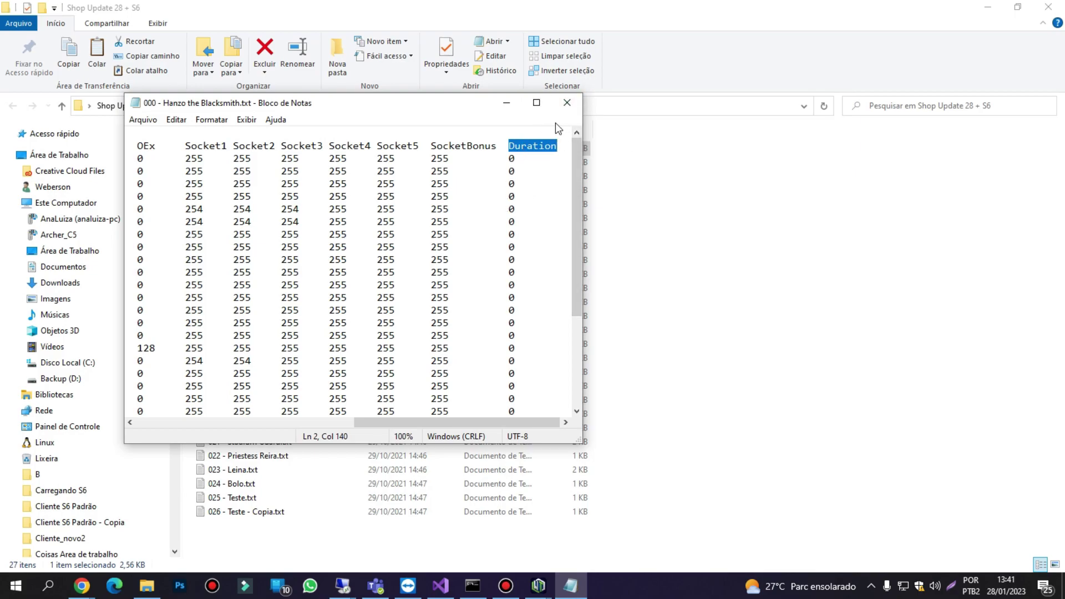
click(566, 103)
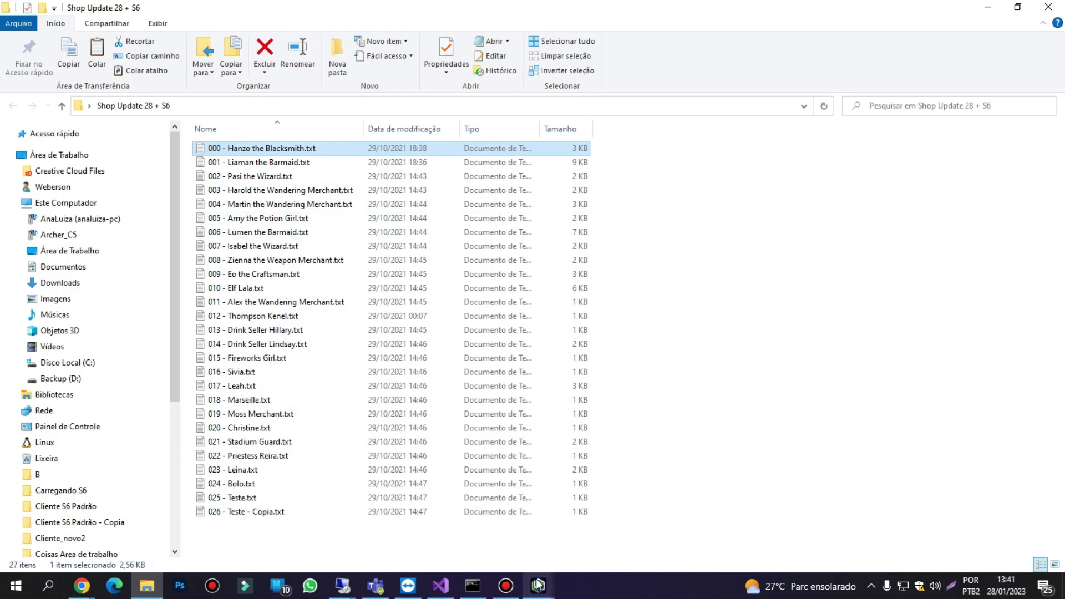
- Switch to the Refazer Shop tool and load the Shop Update 28 + S6 folder into its shop list
mouse_move(537, 585)
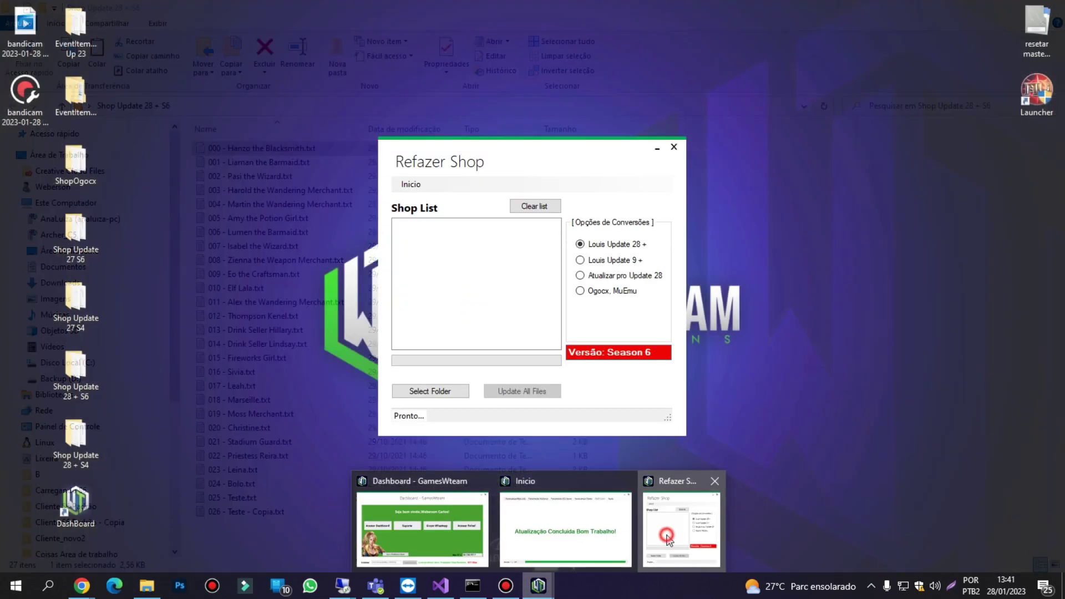
click(668, 535)
click(427, 394)
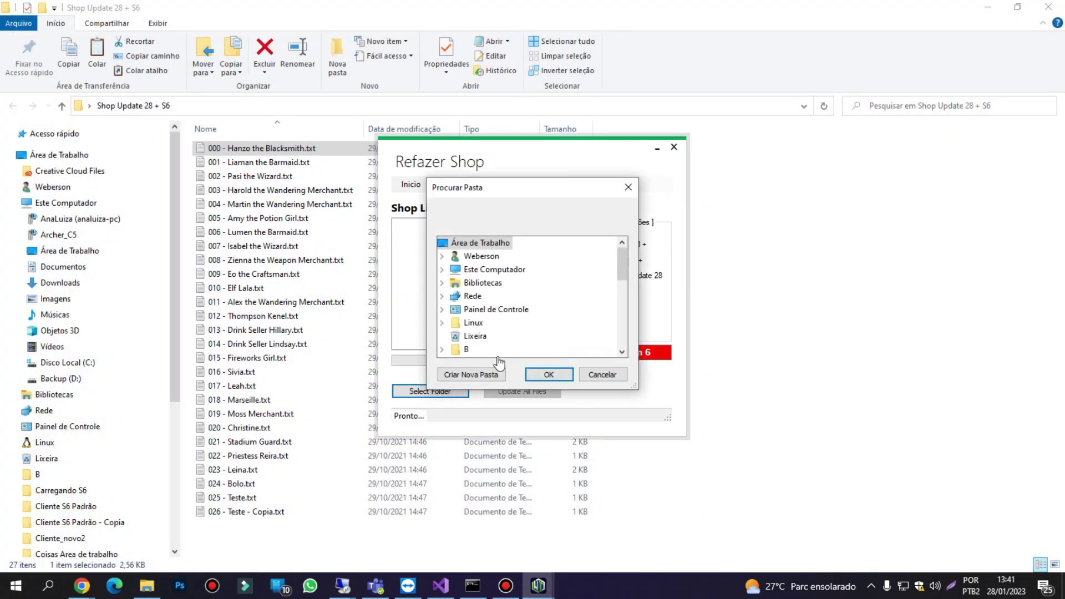
drag(622, 264, 627, 344)
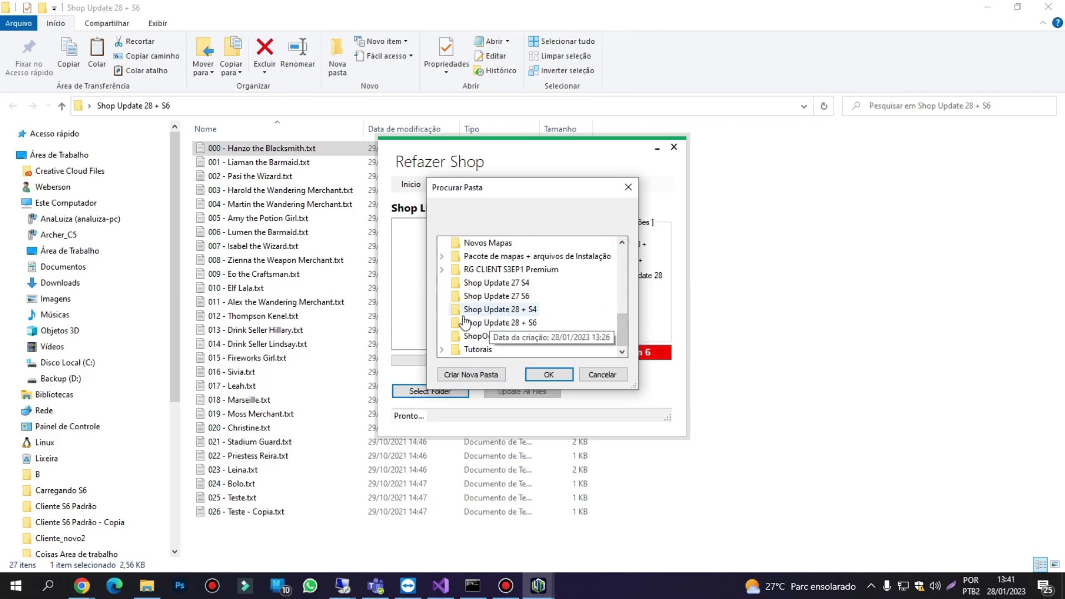
click(522, 327)
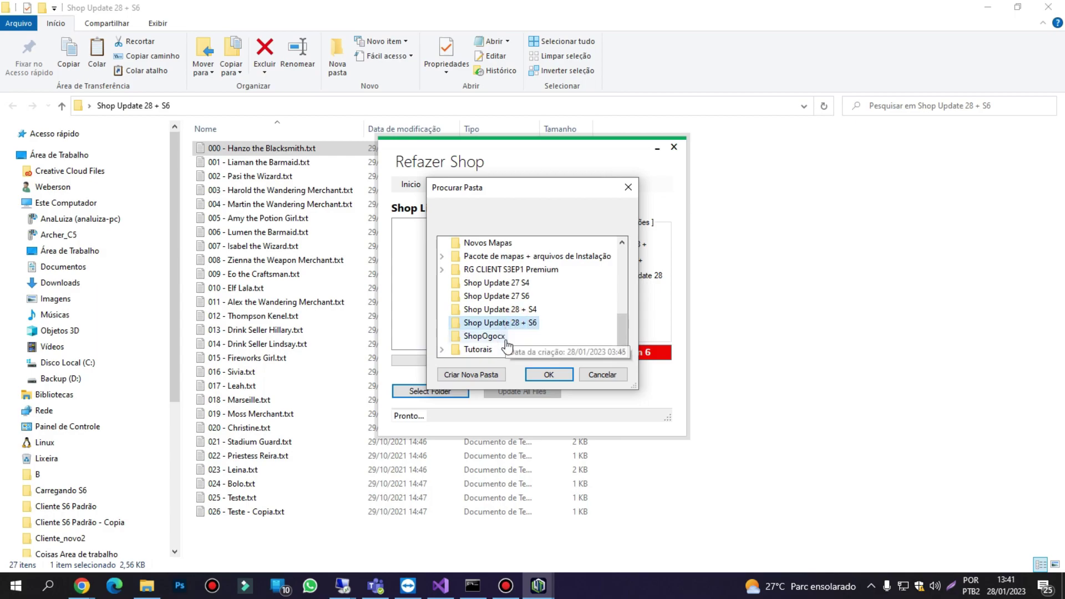
click(548, 375)
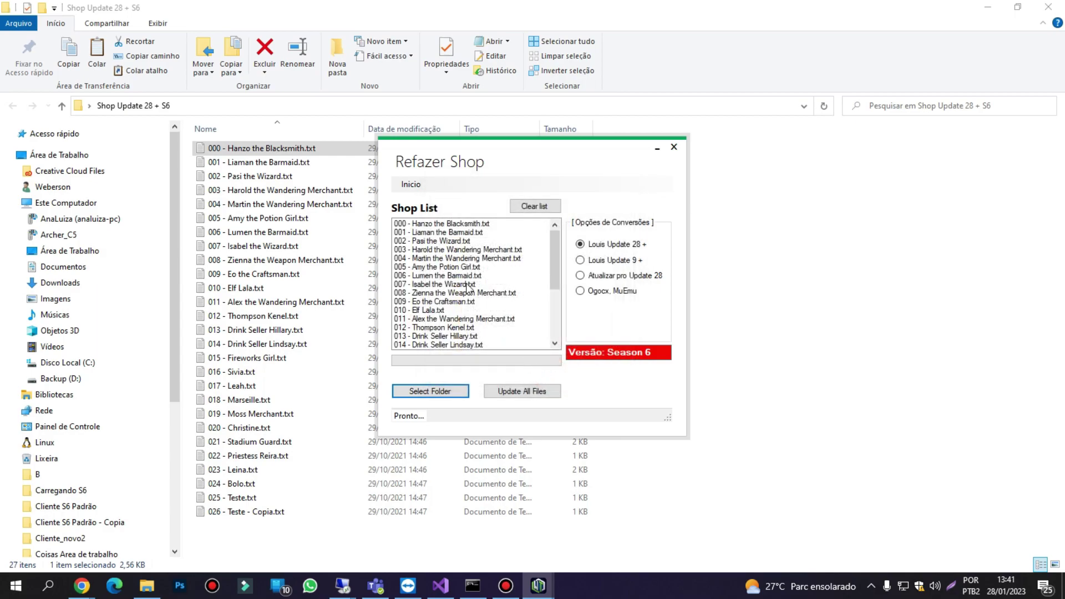
- Update all listed shop files with the Louis Update 28 + option and open the generated NewsShop folder
mouse_move(552, 249)
mouse_down()
mouse_move(544, 312)
mouse_move(555, 244)
mouse_up()
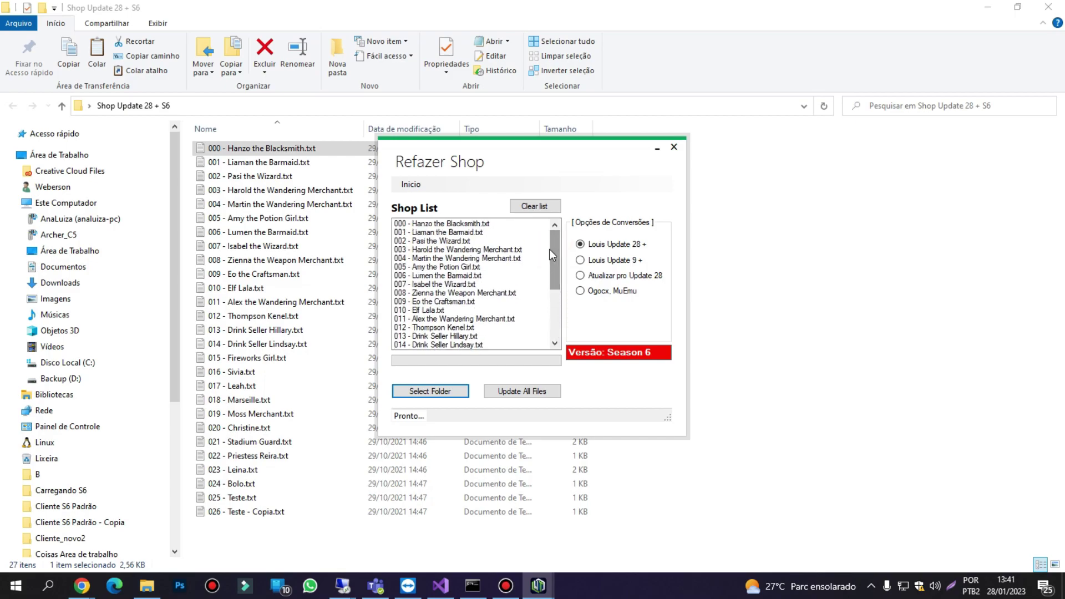
click(518, 394)
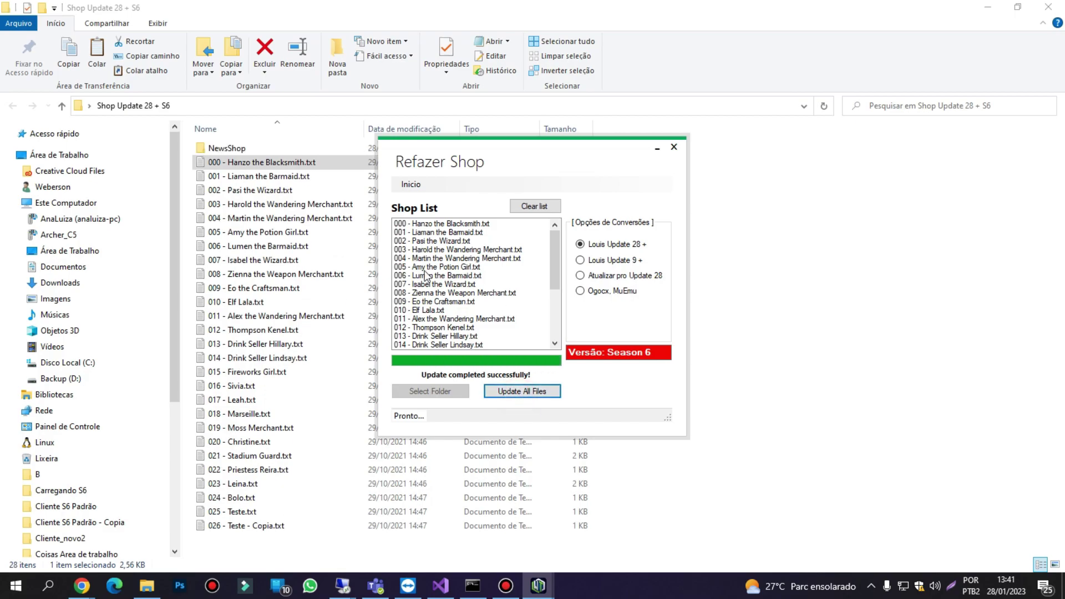
click(229, 150)
double_click(224, 149)
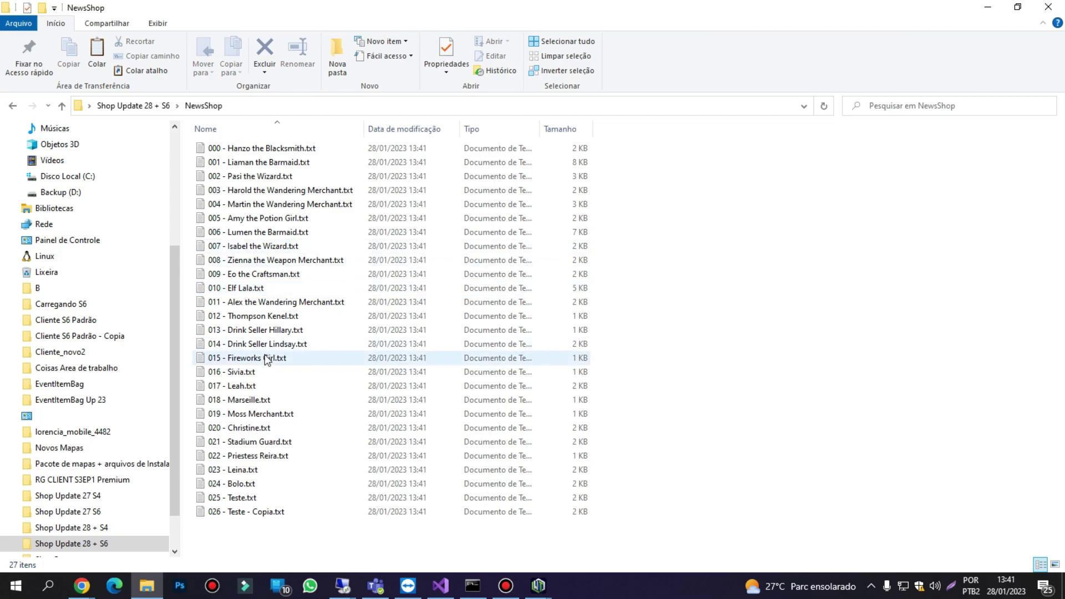
- Open the converted 000 - Hanzo the Blacksmith.txt maximized and examine its columns and item comments
double_click(252, 149)
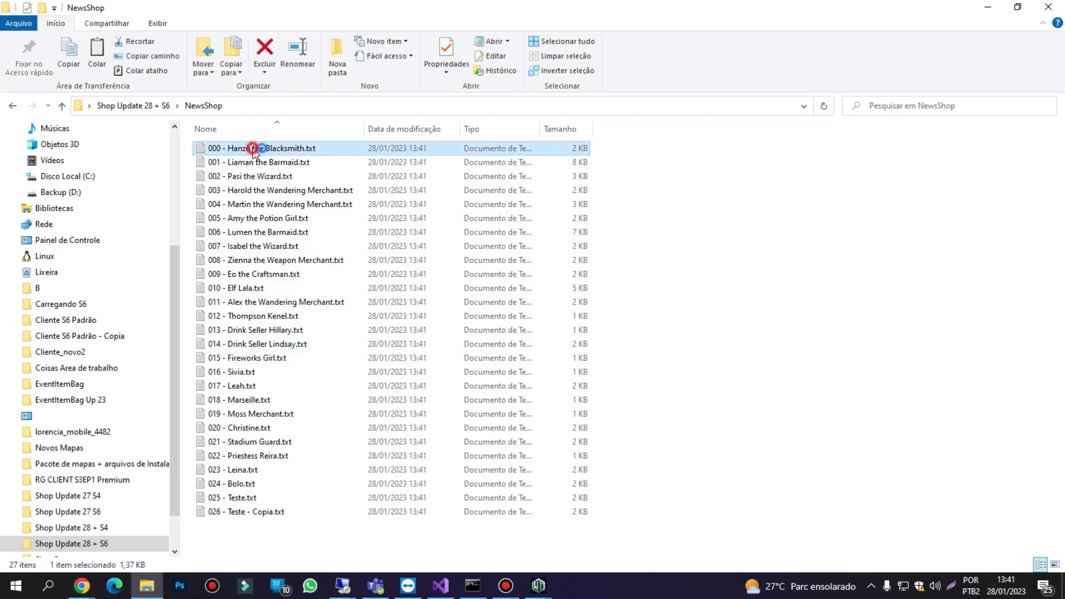
click(536, 103)
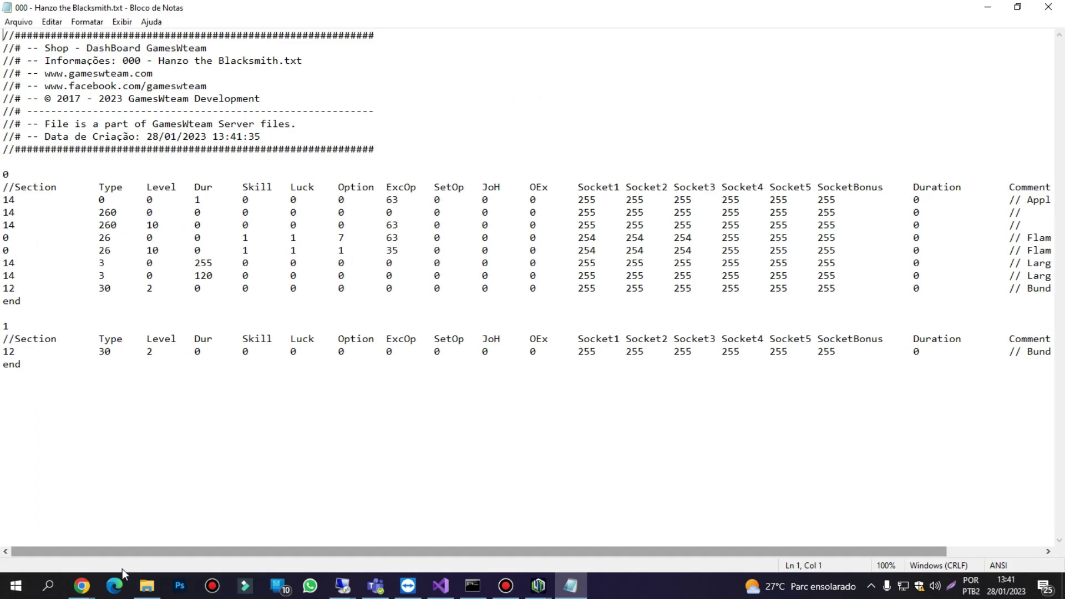
drag(107, 551, 203, 551)
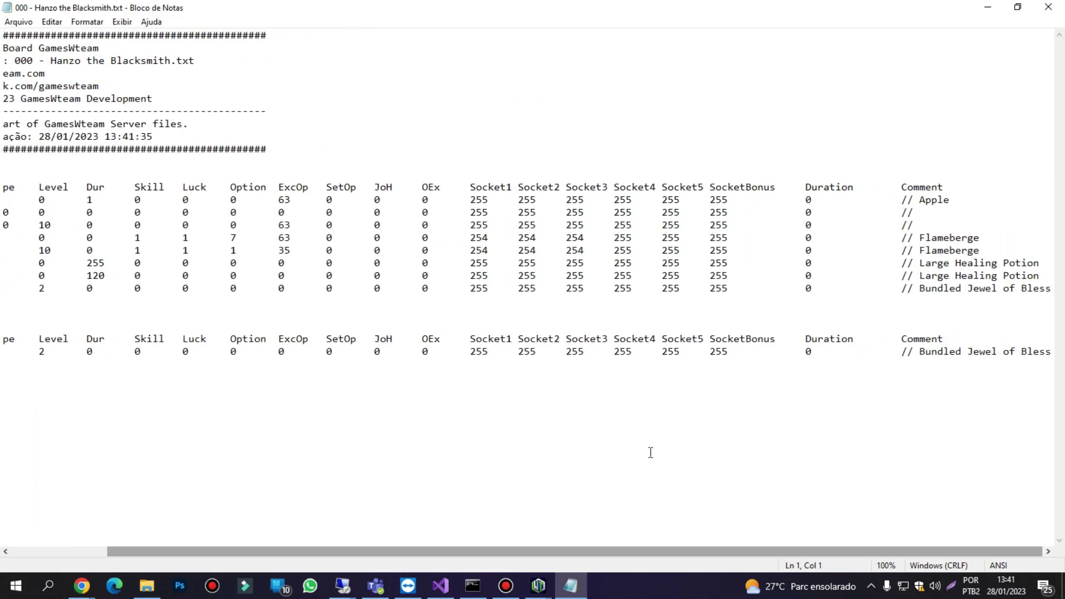
click(943, 219)
drag(980, 237, 3, 237)
key(Delete)
key(ctrl+z)
- Examine the two type 260 rows with blank comments in section 0, and close the file
drag(921, 224, 16, 210)
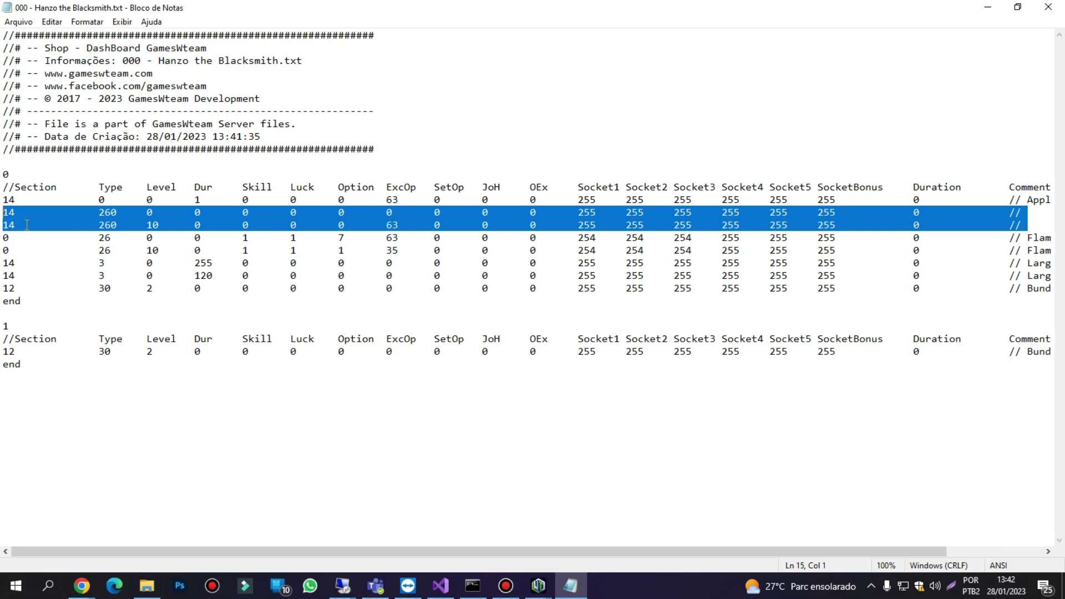
click(1034, 230)
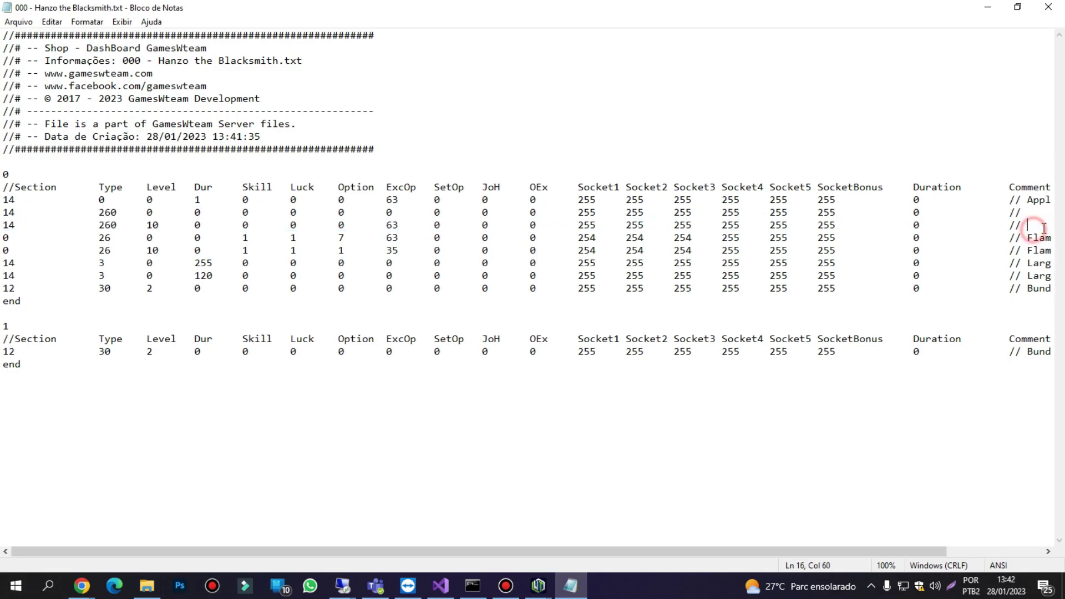
click(1053, 10)
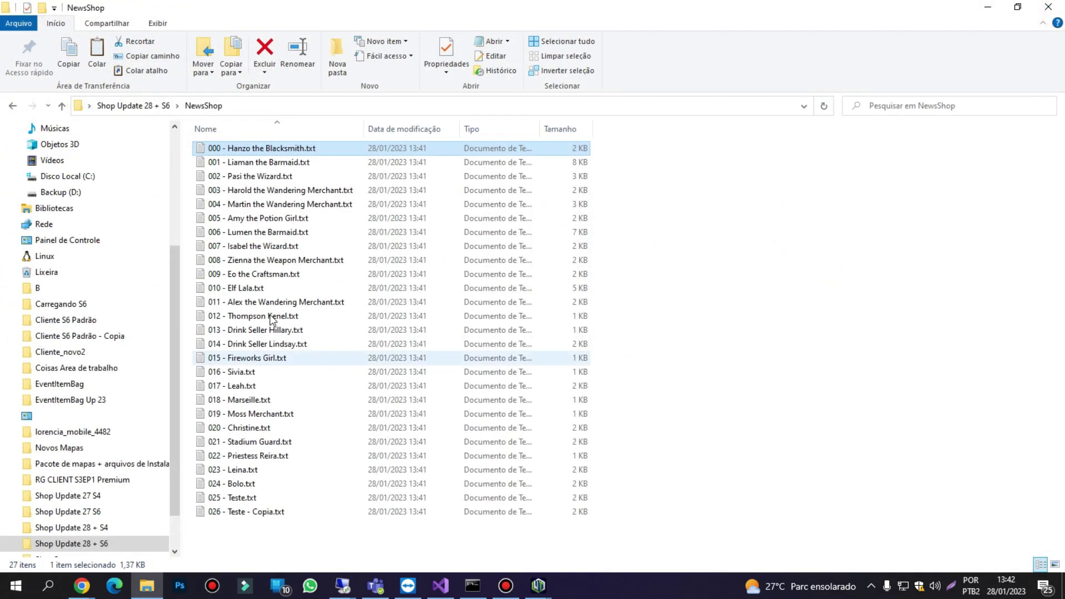
- Open the converted 001 - Liaman the Barmaid.txt maximized and examine the item rows in its sections 0 to 4
double_click(251, 164)
click(535, 103)
scroll(160, 245, down, 16)
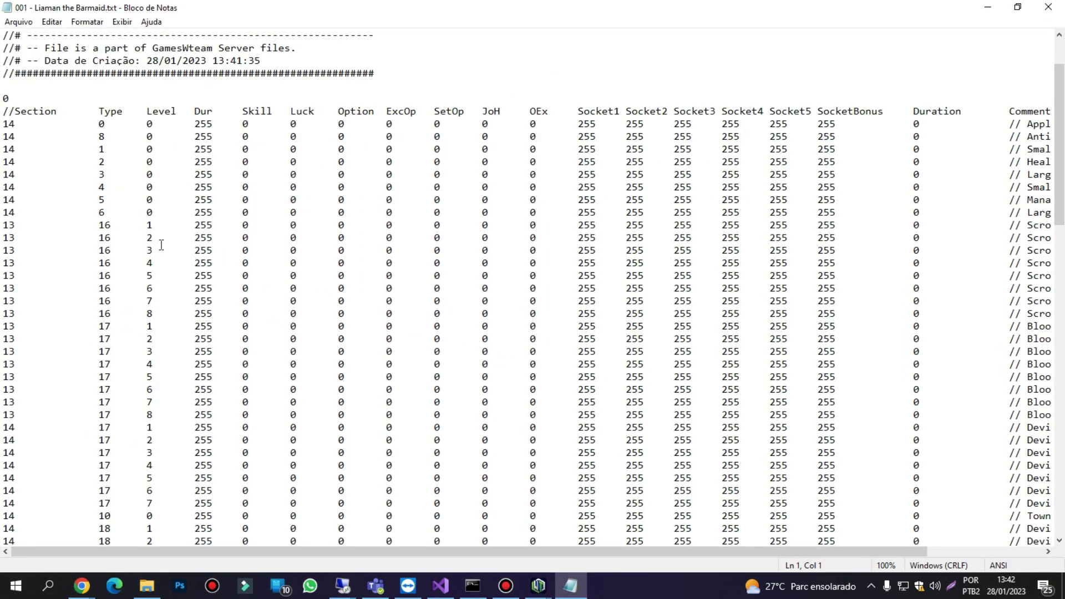
scroll(161, 244, down, 12)
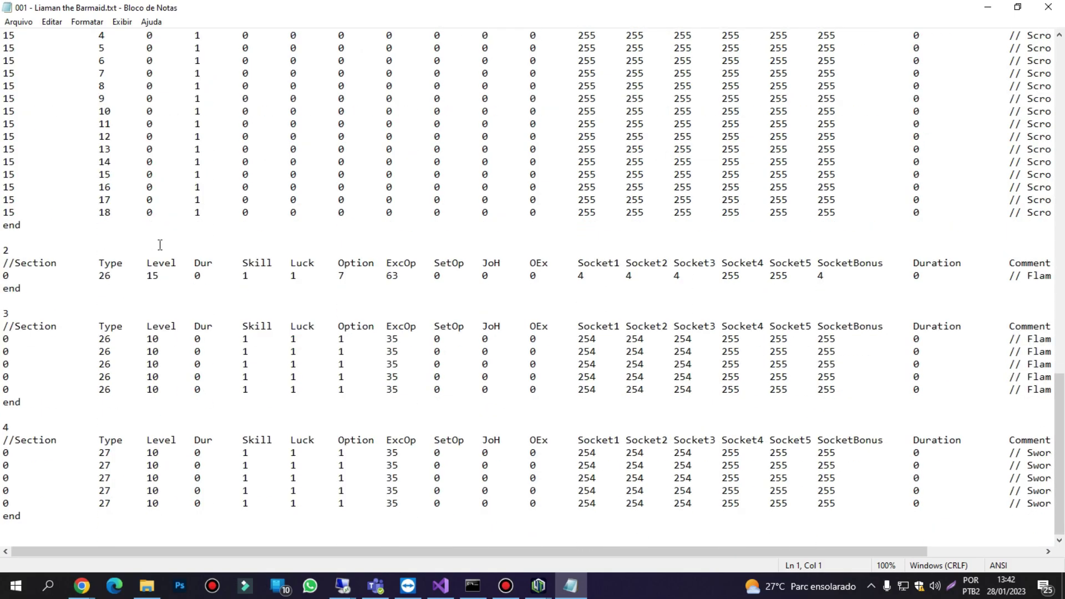
scroll(127, 455, up, 20)
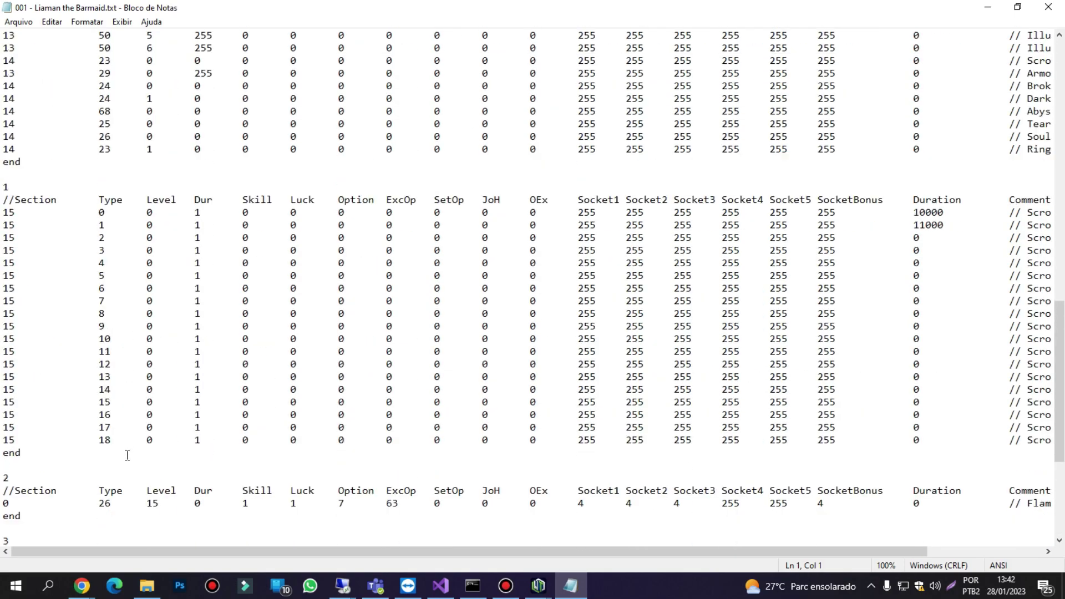
scroll(127, 454, up, 9)
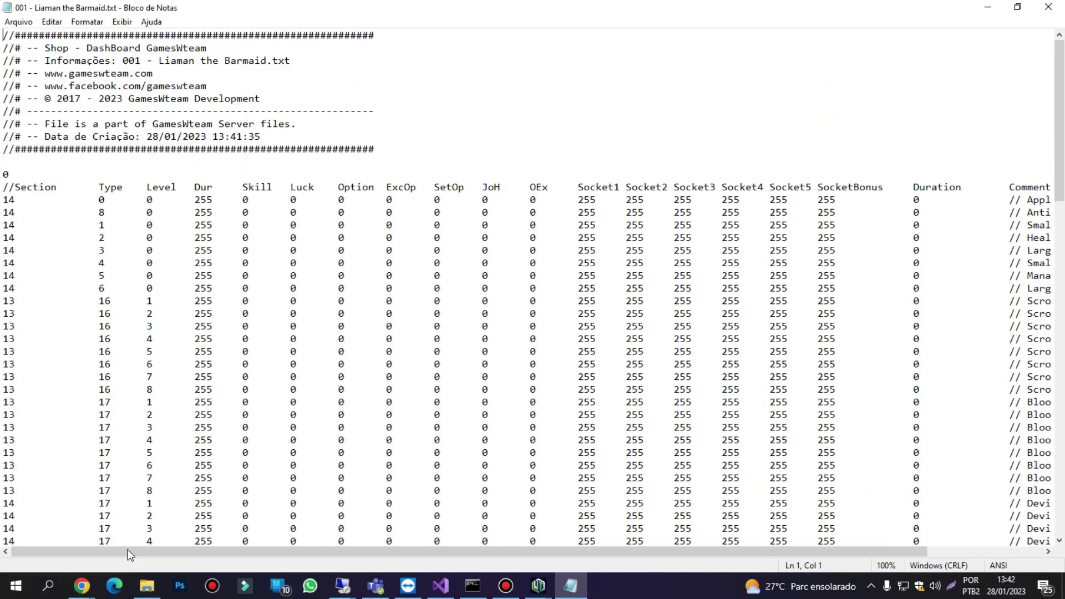
- Examine the Duration and Comment columns of the Liaman the Barmaid shop file, and close it
drag(142, 549, 352, 551)
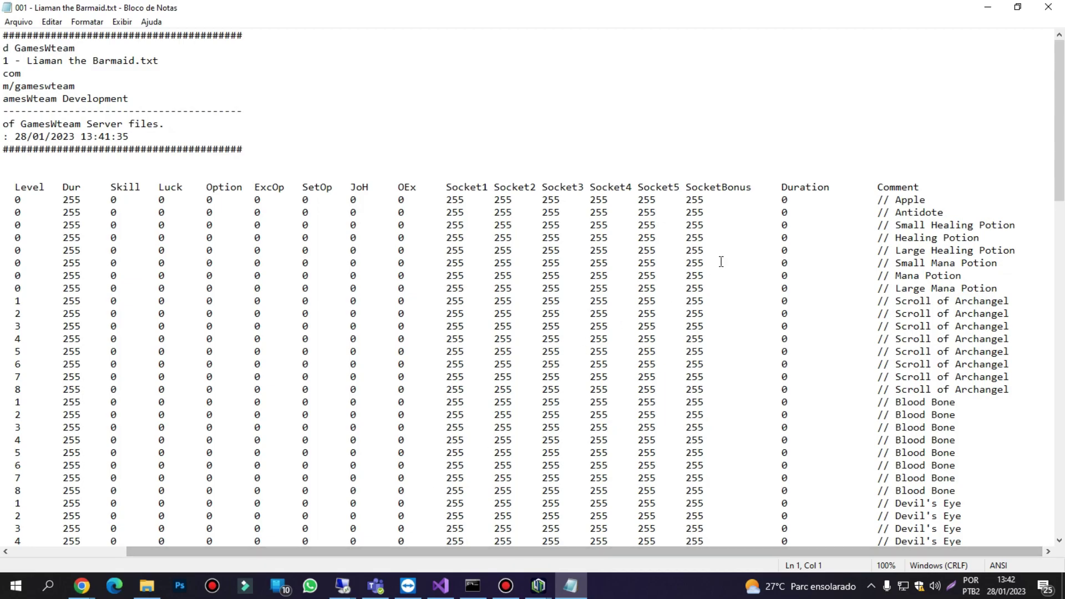
scroll(764, 251, down, 14)
scroll(764, 250, down, 14)
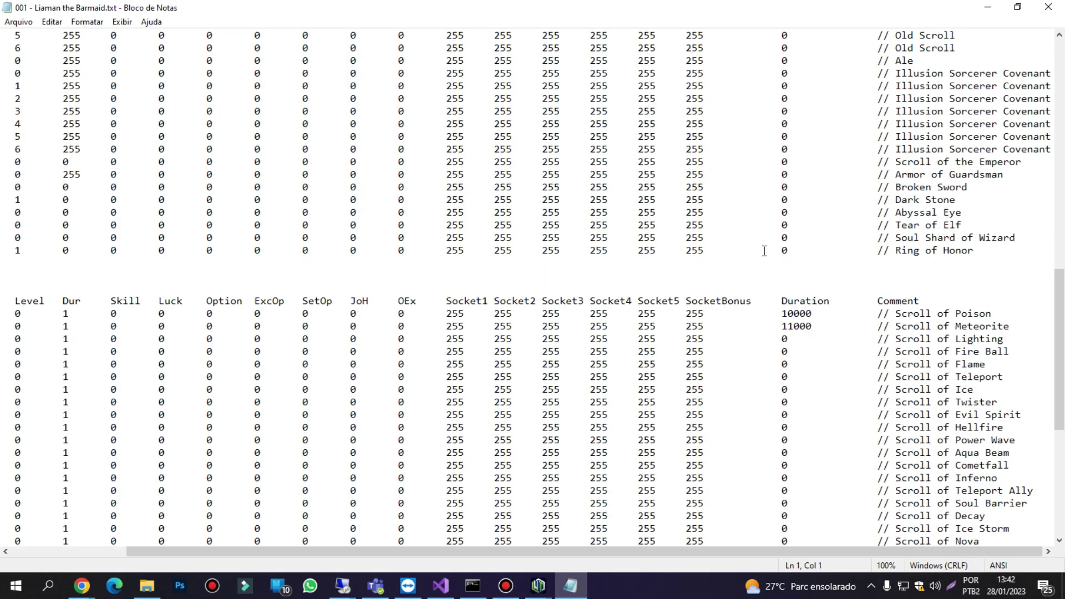
scroll(759, 265, up, 20)
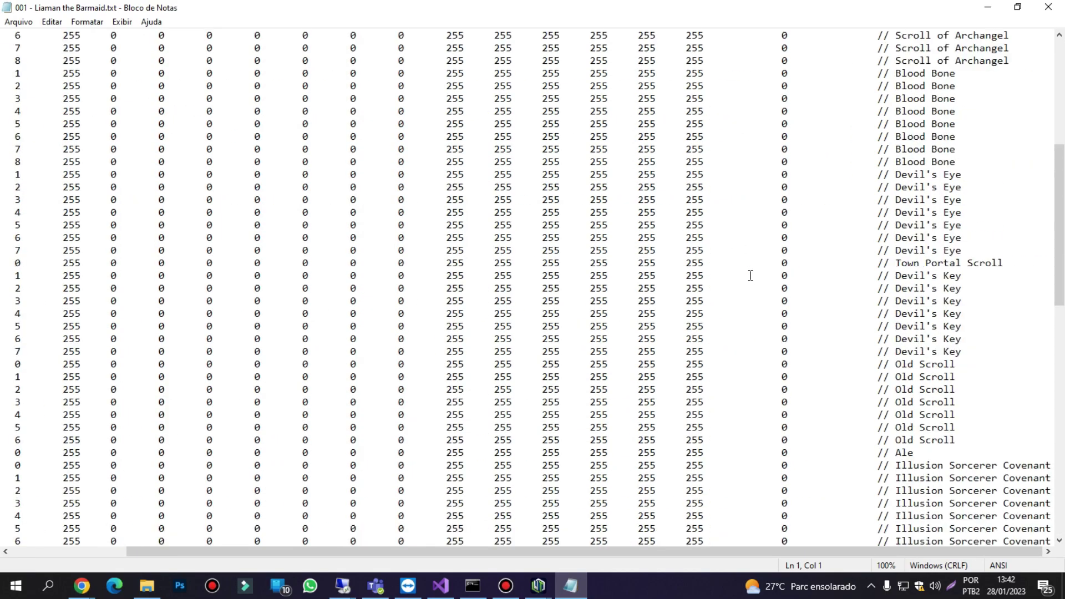
click(1048, 8)
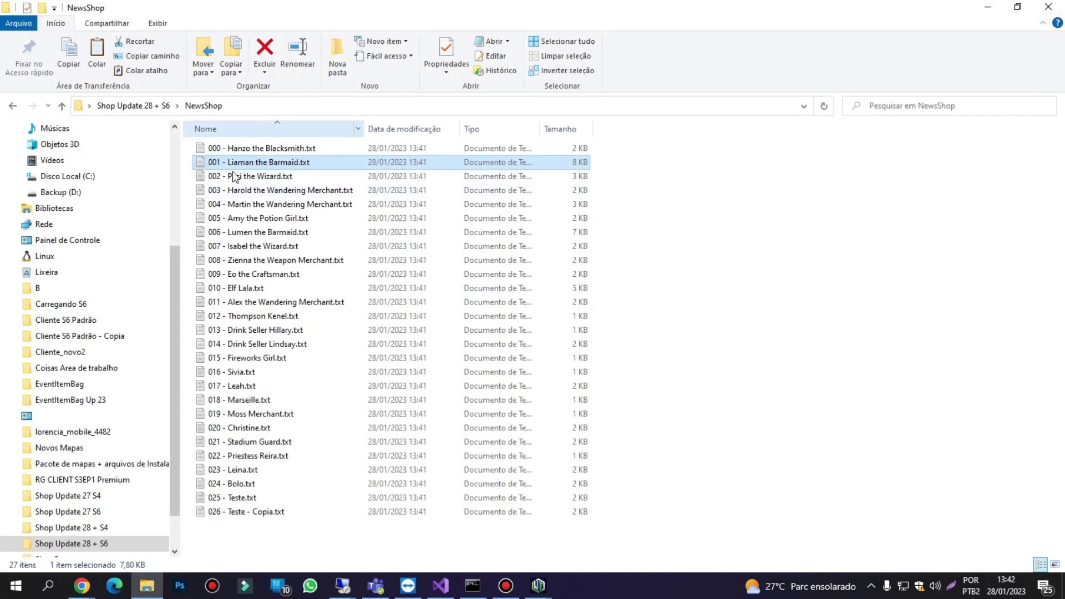
- Return to Refazer Shop, clear the shop list and select the Louis Update 9 + conversion option
click(143, 106)
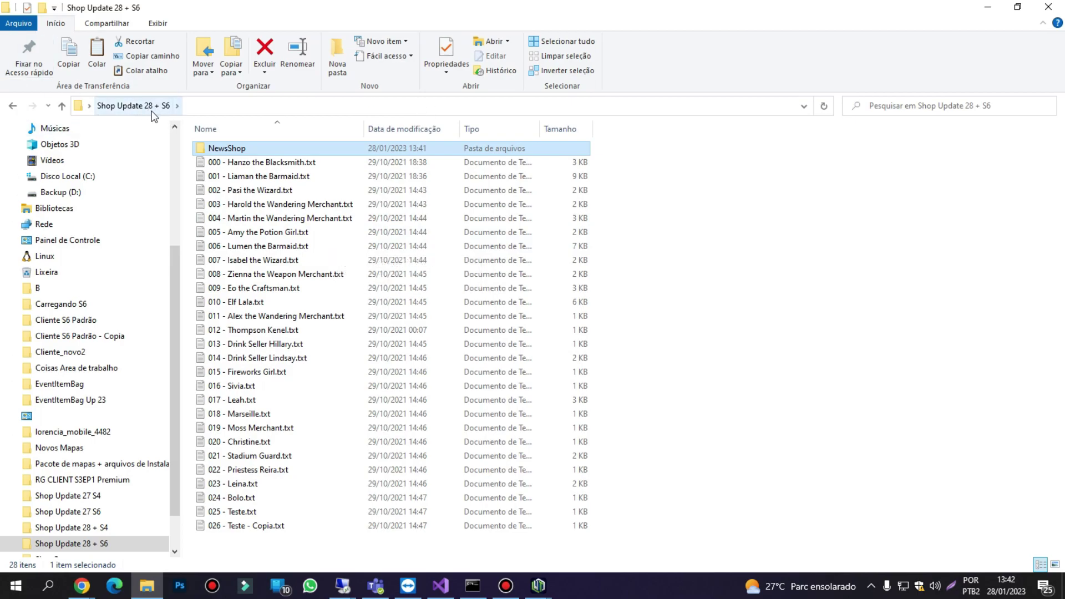
click(1047, 8)
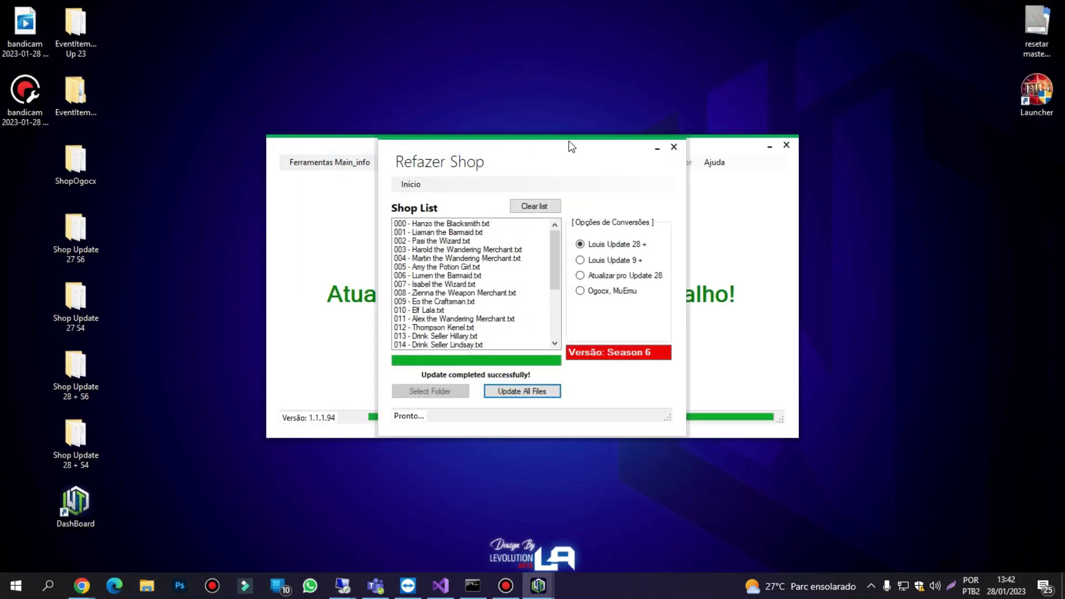
click(536, 214)
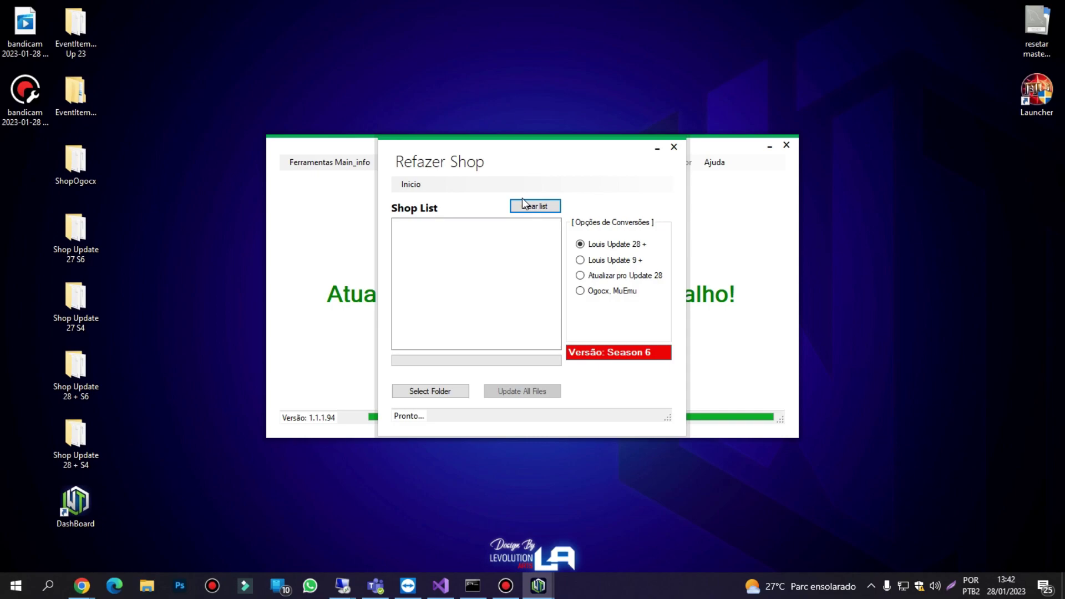
click(592, 262)
- Examine the columns of the original 000 - Hanzo the Blacksmith.txt in the Shop Update 27 S6 folder, and close both
click(72, 245)
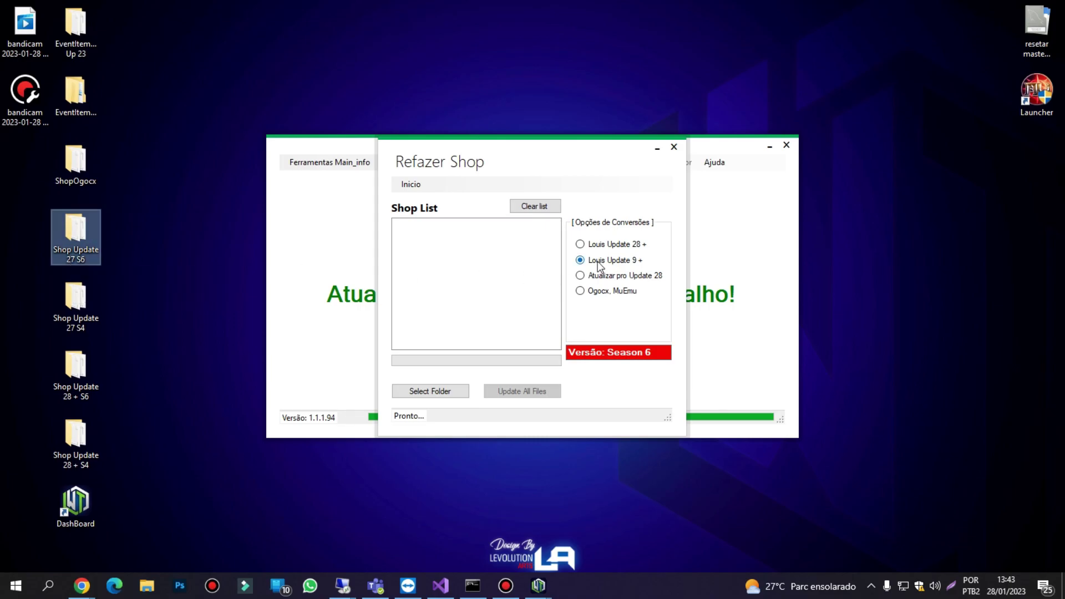
double_click(74, 242)
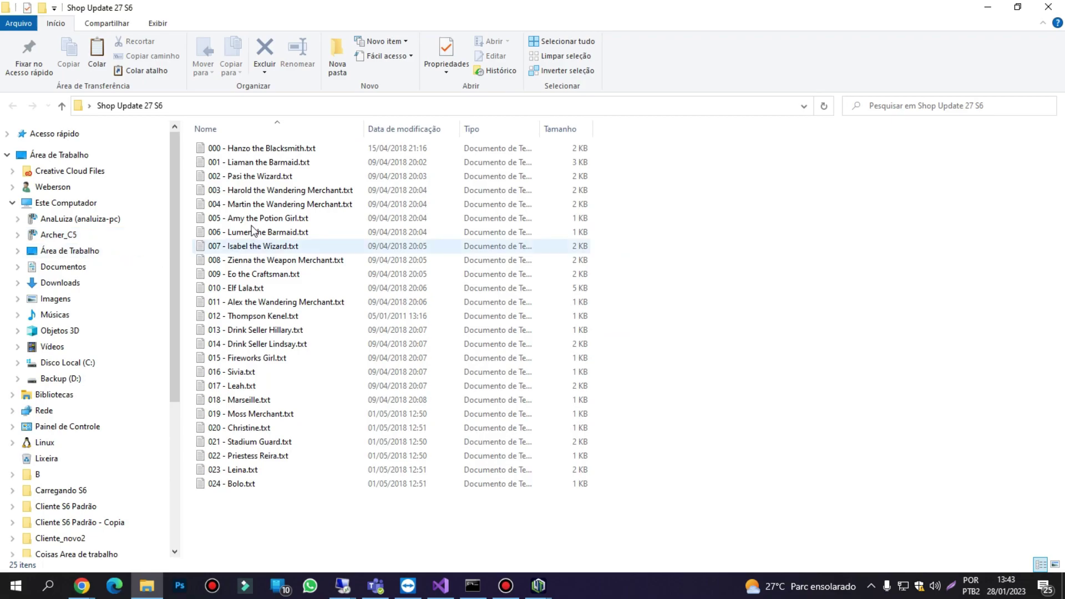
click(272, 149)
double_click(271, 148)
scroll(251, 438, right, 1)
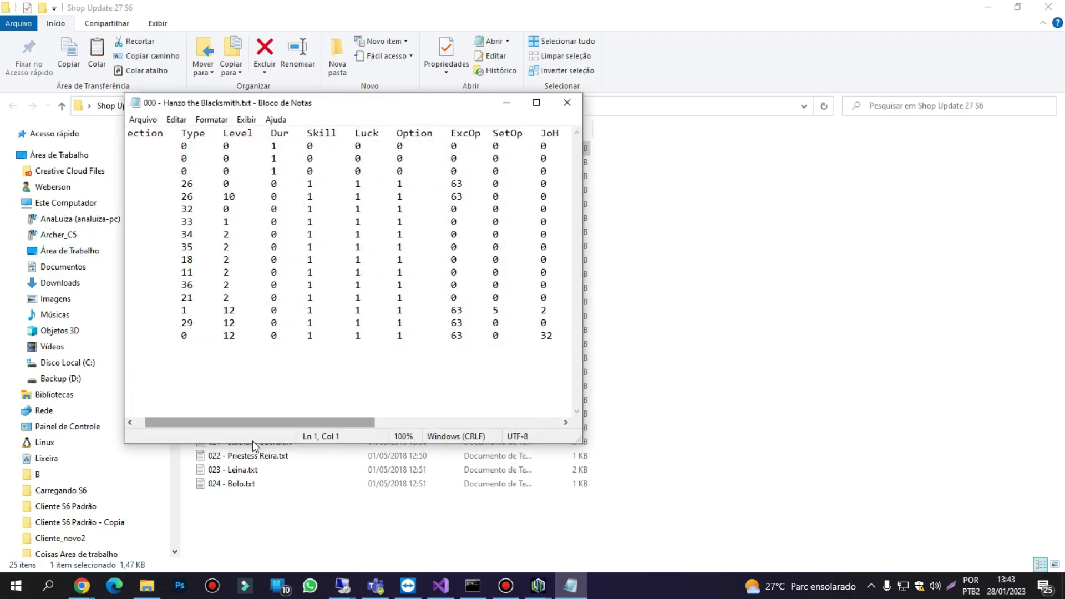
drag(267, 420, 416, 421)
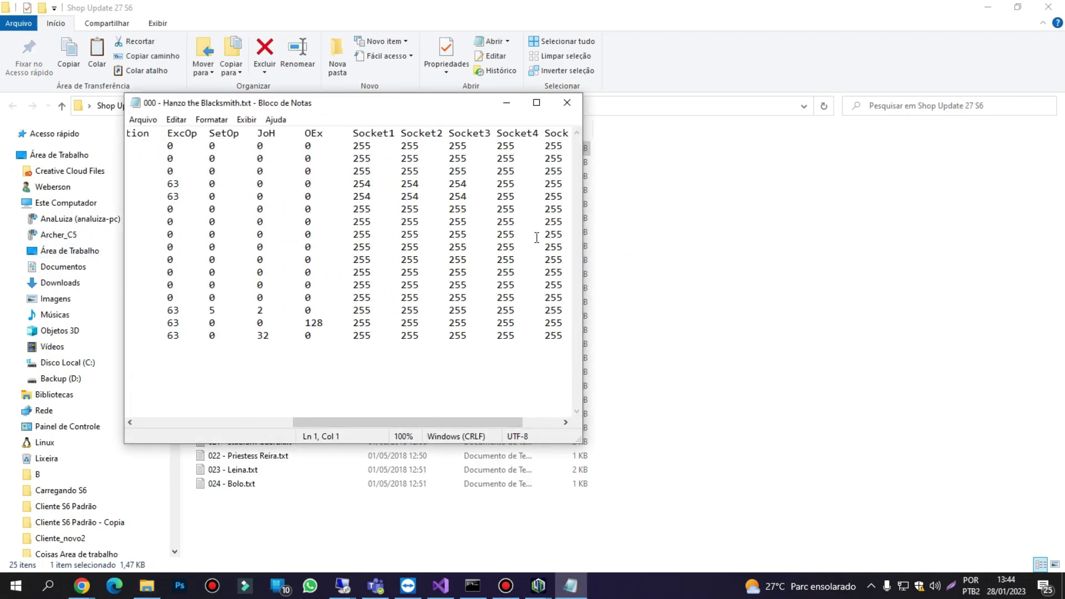
click(535, 103)
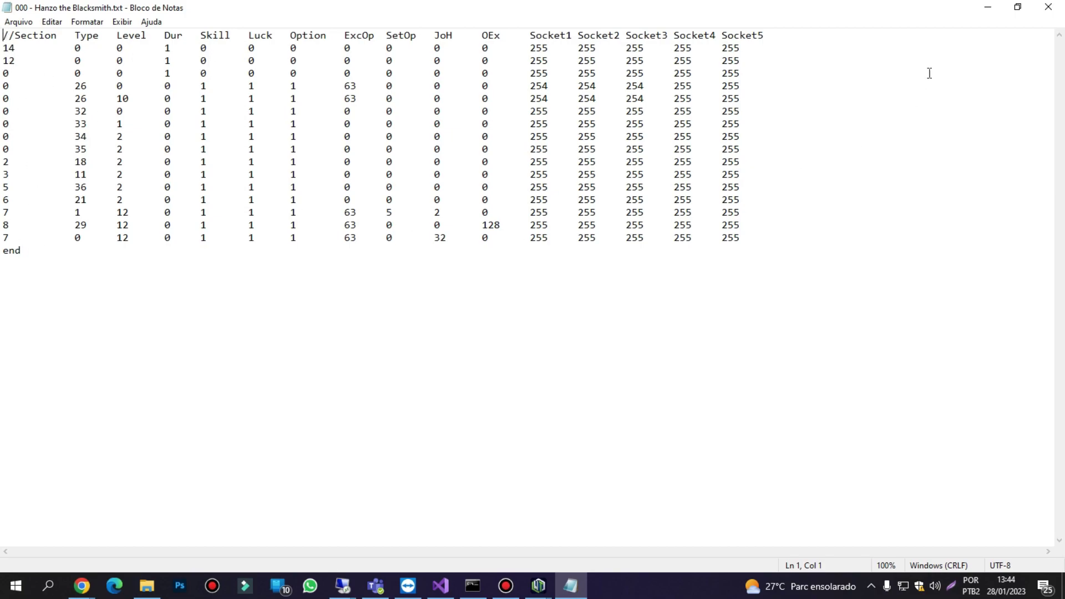
click(1047, 8)
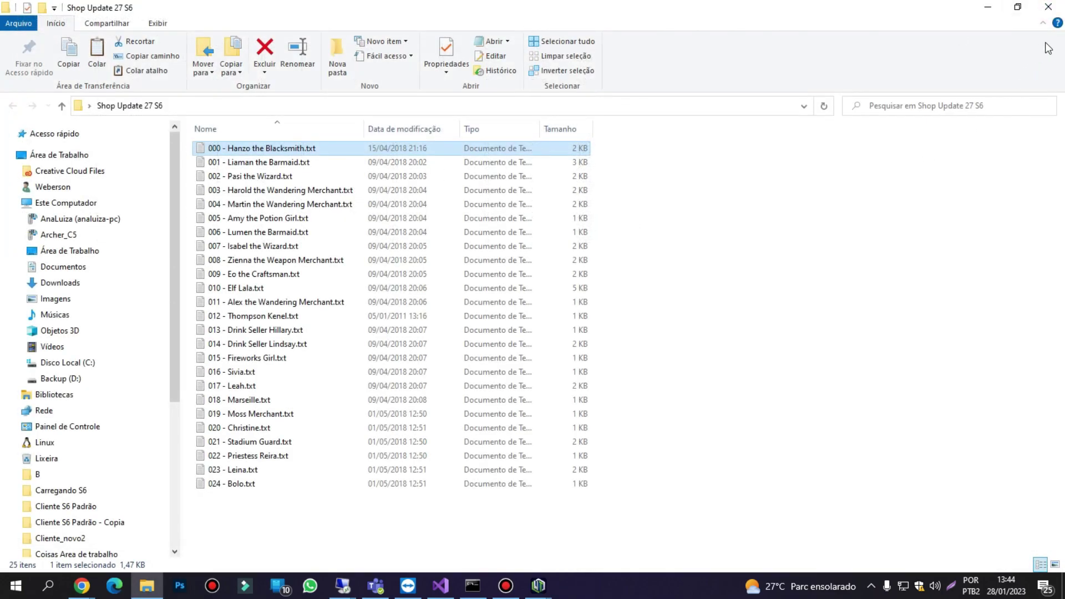
click(1043, 10)
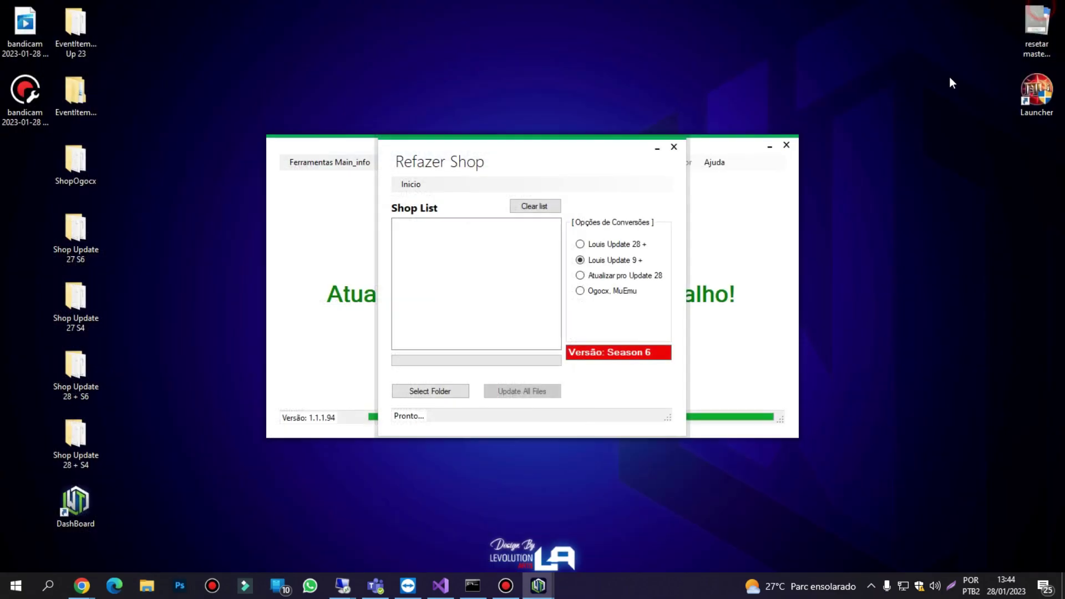
- Load the Shop Update 27 S6 folder into the shop list and update all its files with the Louis Update 9 + option
click(433, 392)
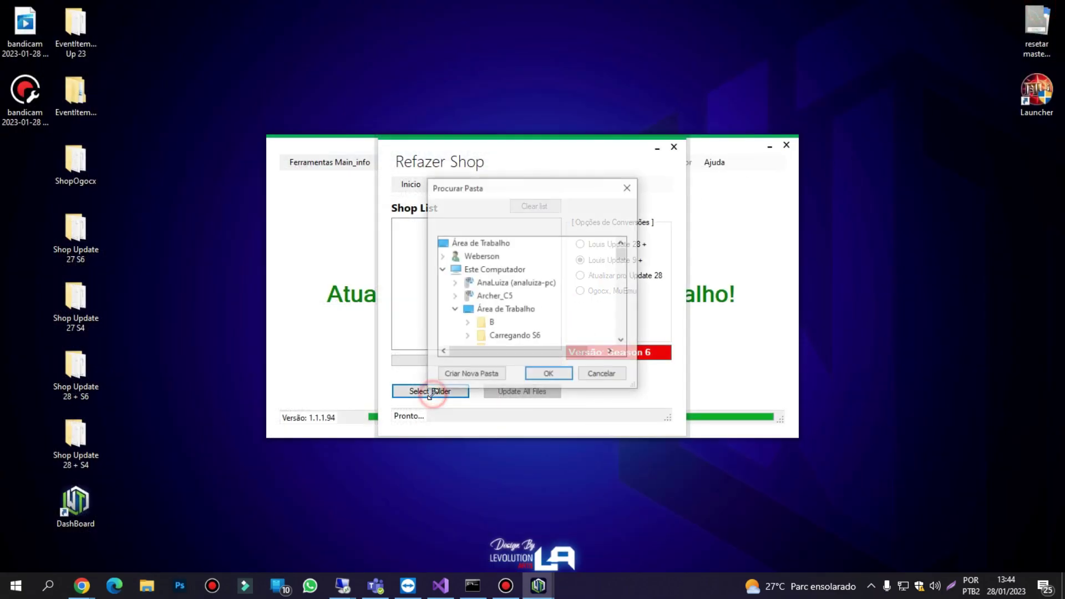
scroll(537, 309, down, 3)
scroll(541, 307, down, 2)
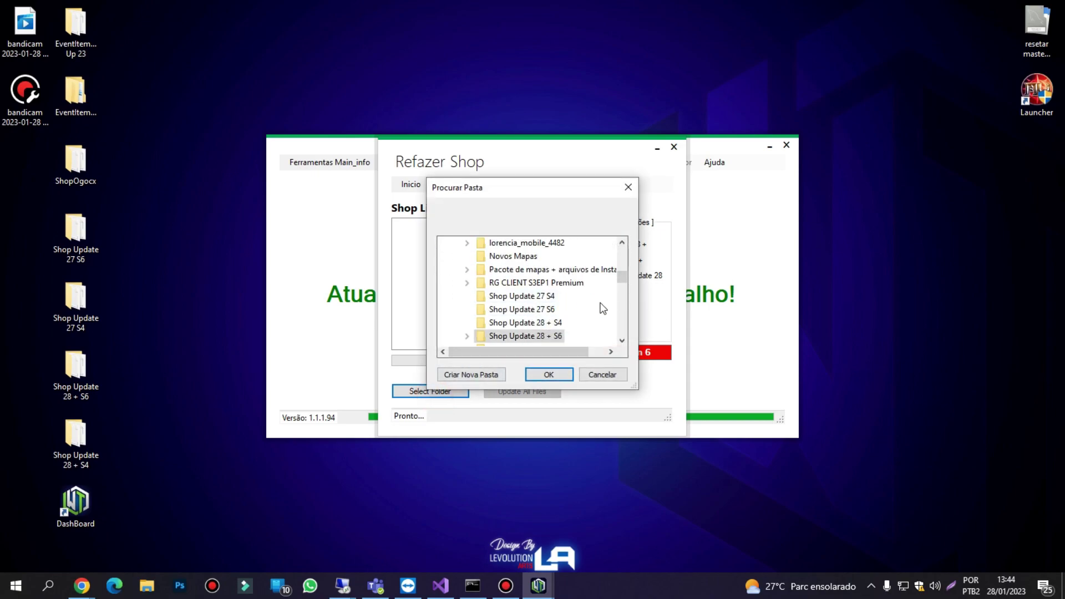
click(521, 309)
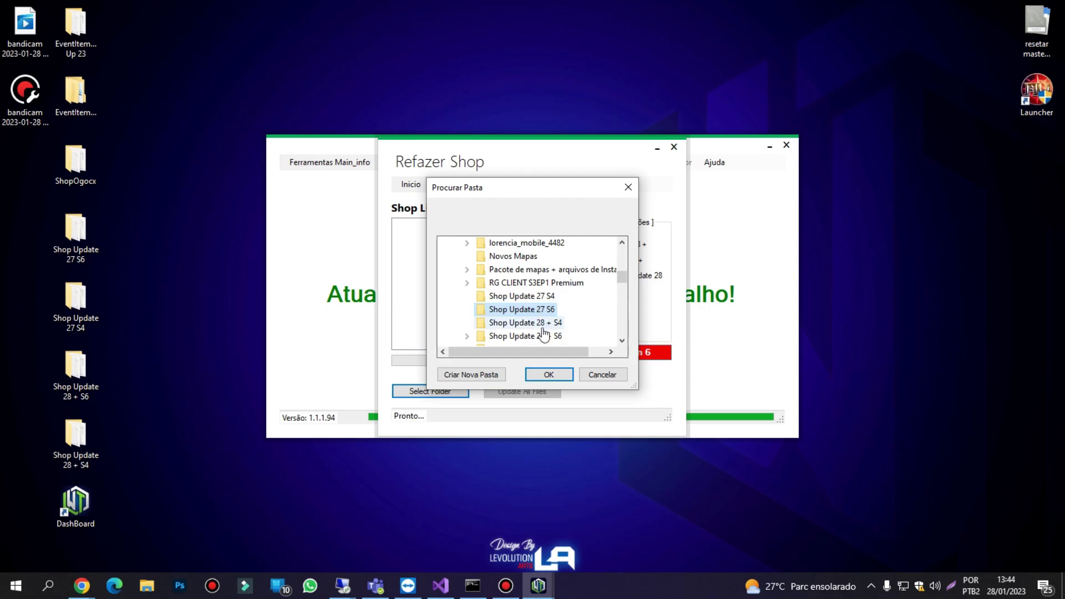
click(549, 374)
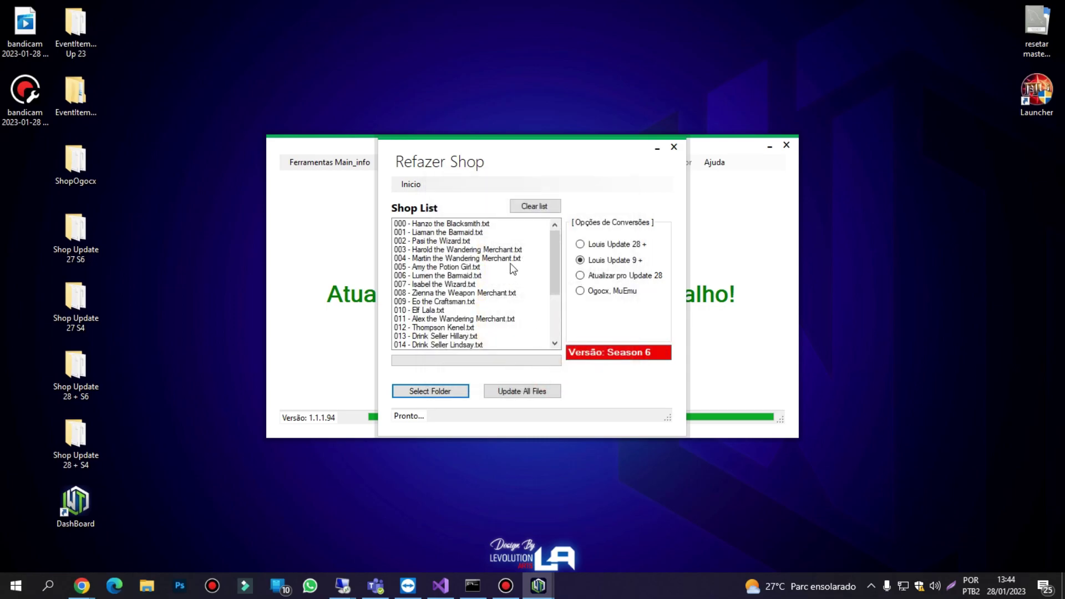
click(530, 390)
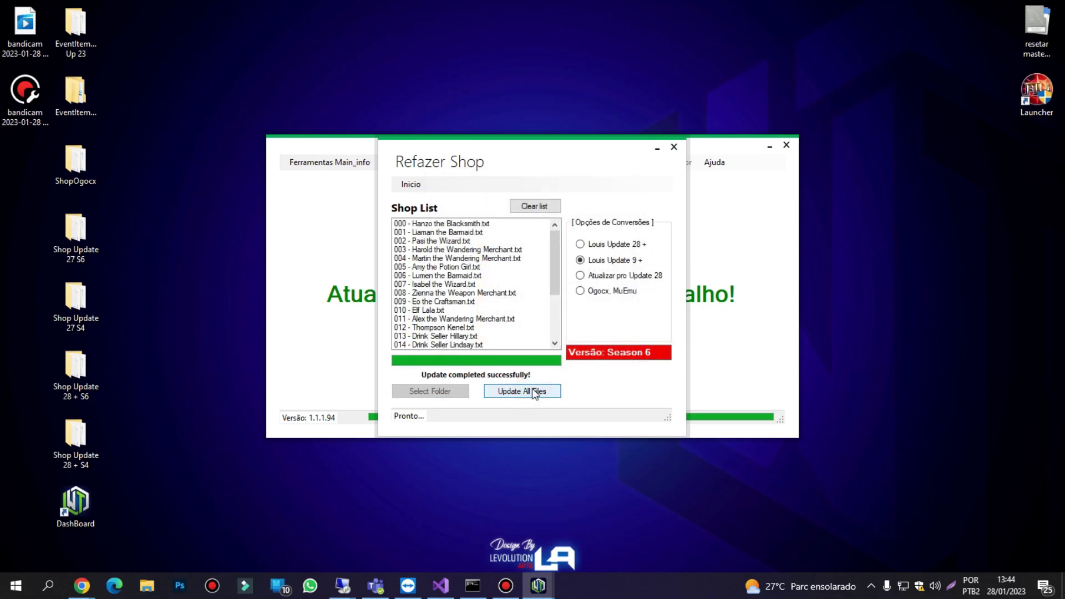
- Open the NewsShop folder inside Shop Update 27 S6 and examine the converted 000 - Hanzo the Blacksmith.txt maximized, then close the file
click(91, 251)
double_click(90, 243)
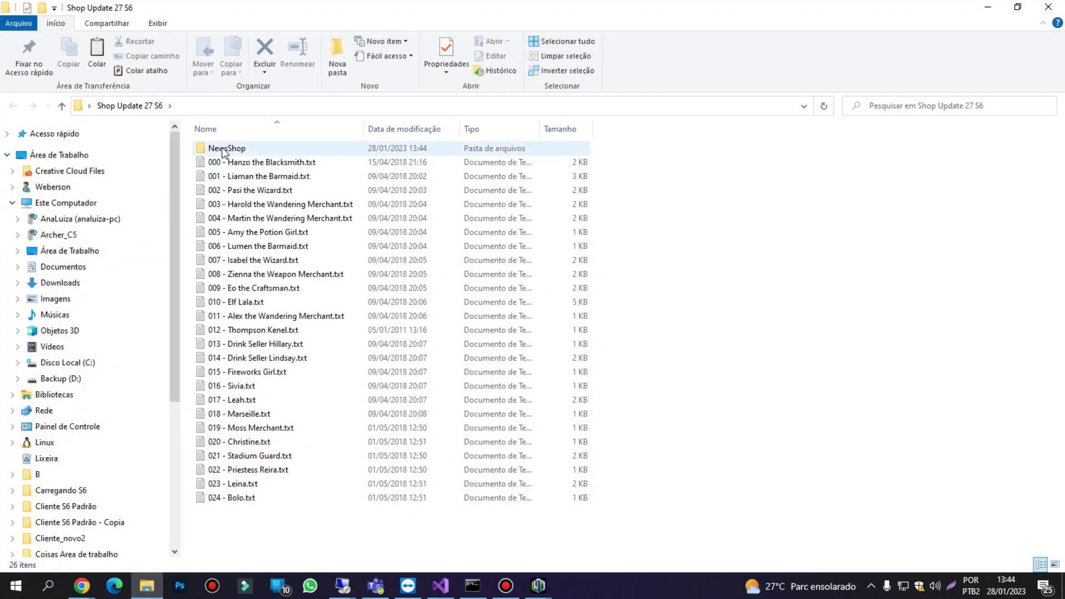
double_click(222, 147)
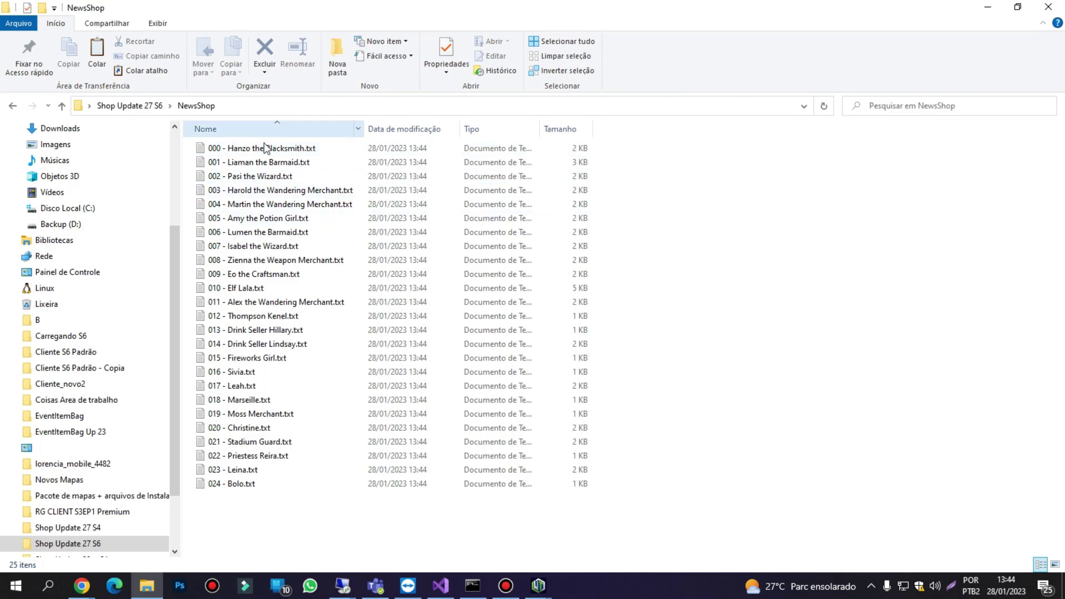
click(263, 148)
double_click(263, 148)
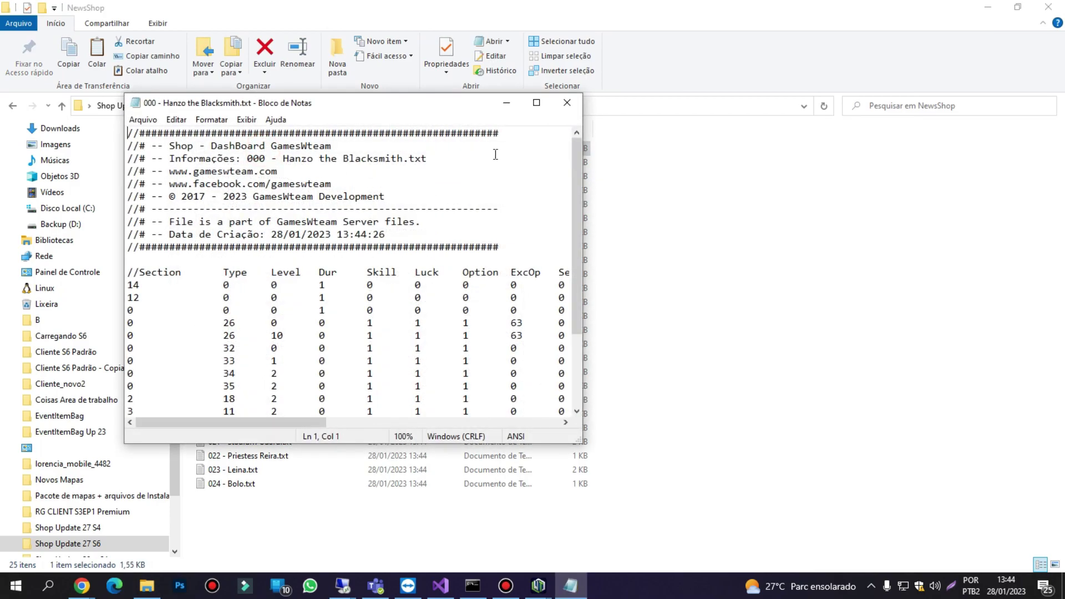
click(533, 104)
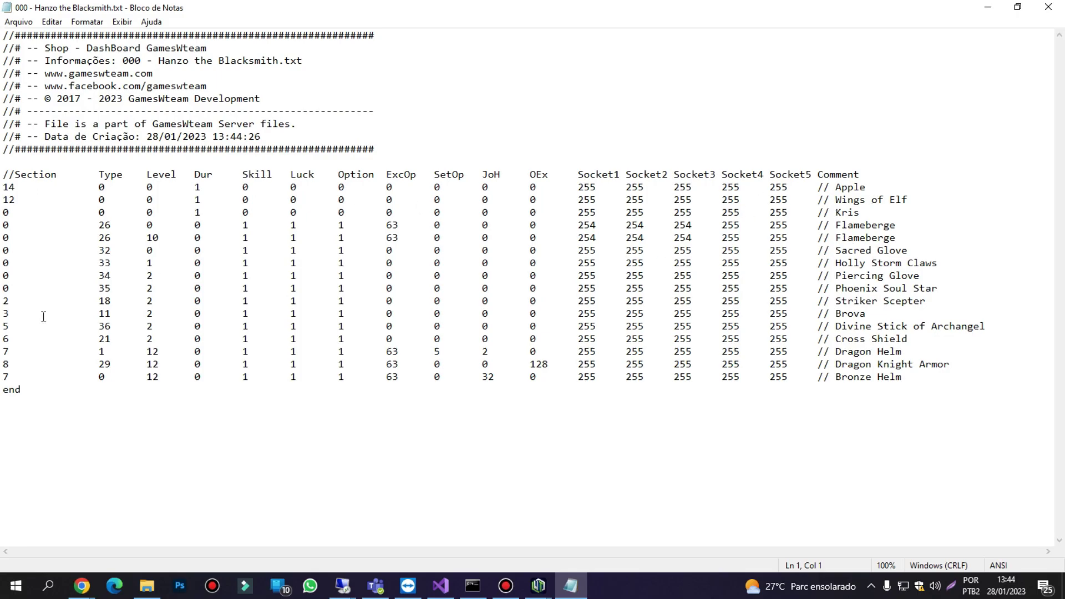
click(1047, 7)
- Examine the item rows and comments of the converted 001 - Liaman the Barmaid.txt from Shop Update 27 S6, and close it
double_click(256, 162)
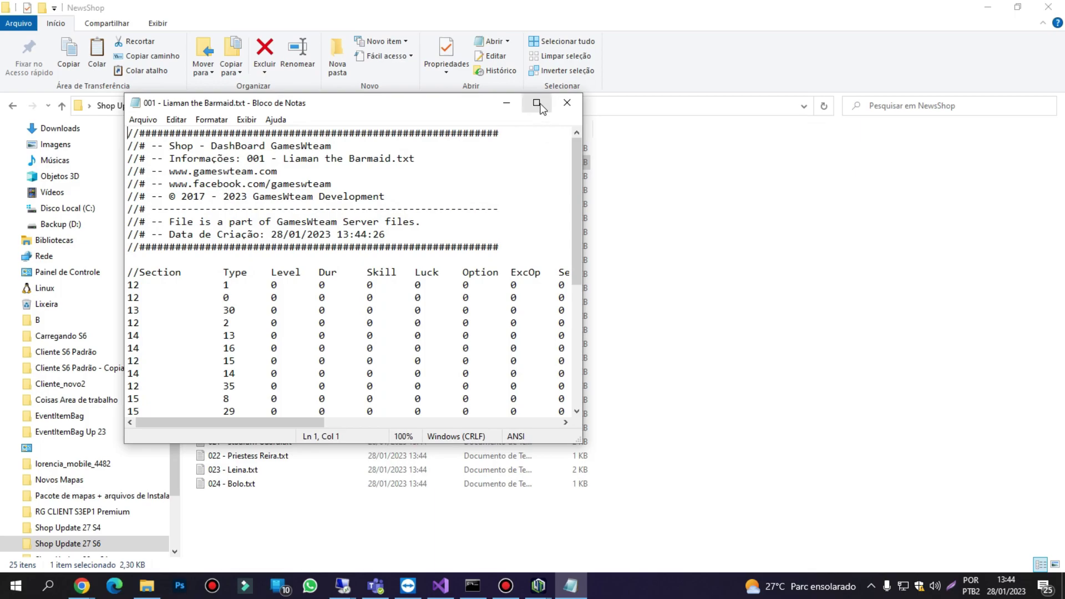
click(535, 103)
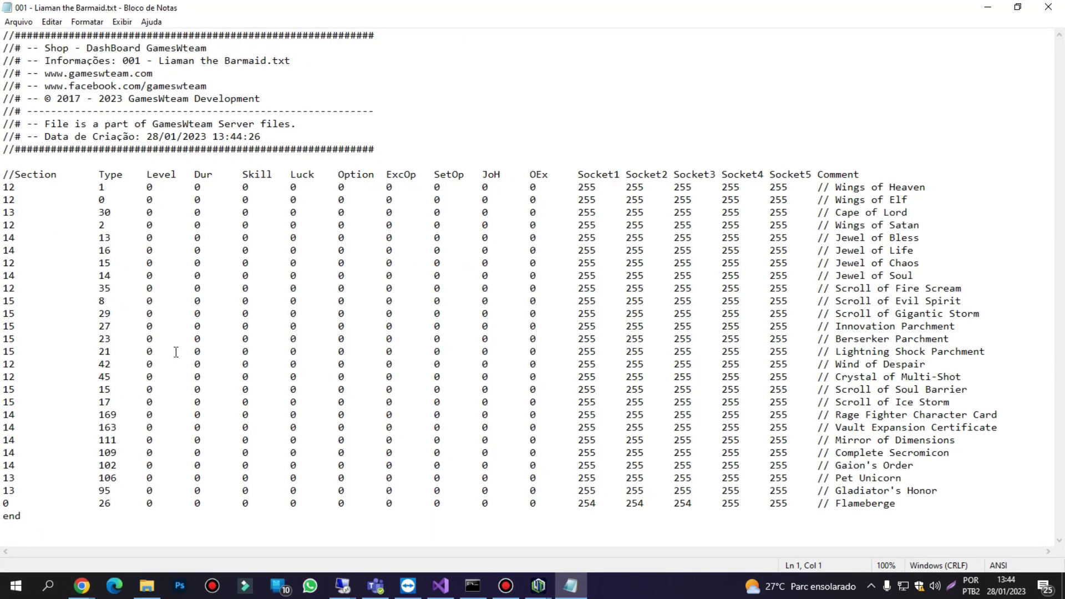
click(1048, 7)
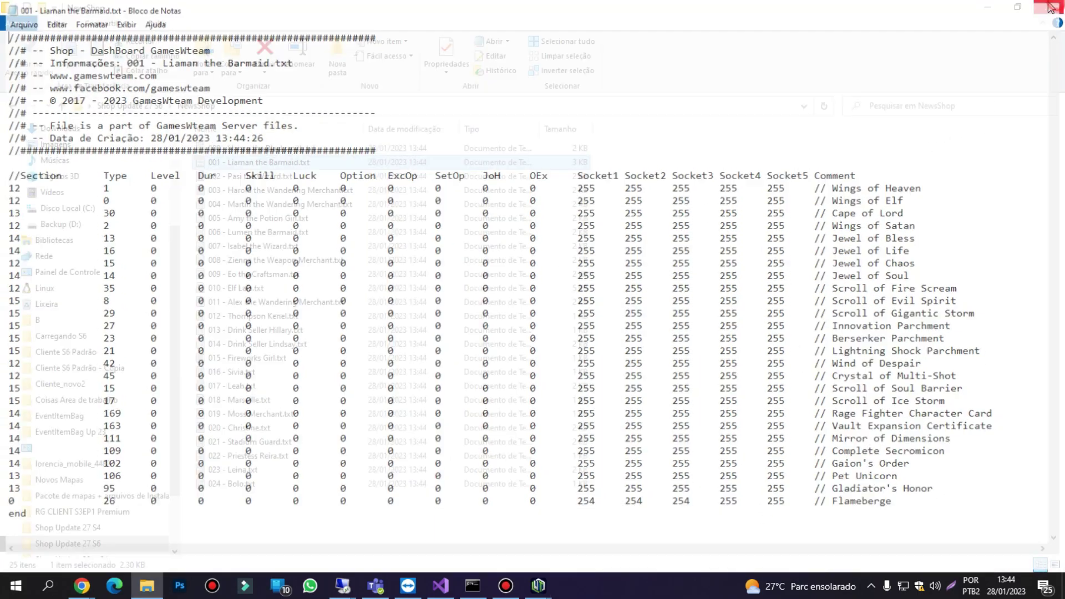
- Rename the NewsShop folder in Shop Update 27 S6 to NewsShop2 and close the folder window
click(159, 107)
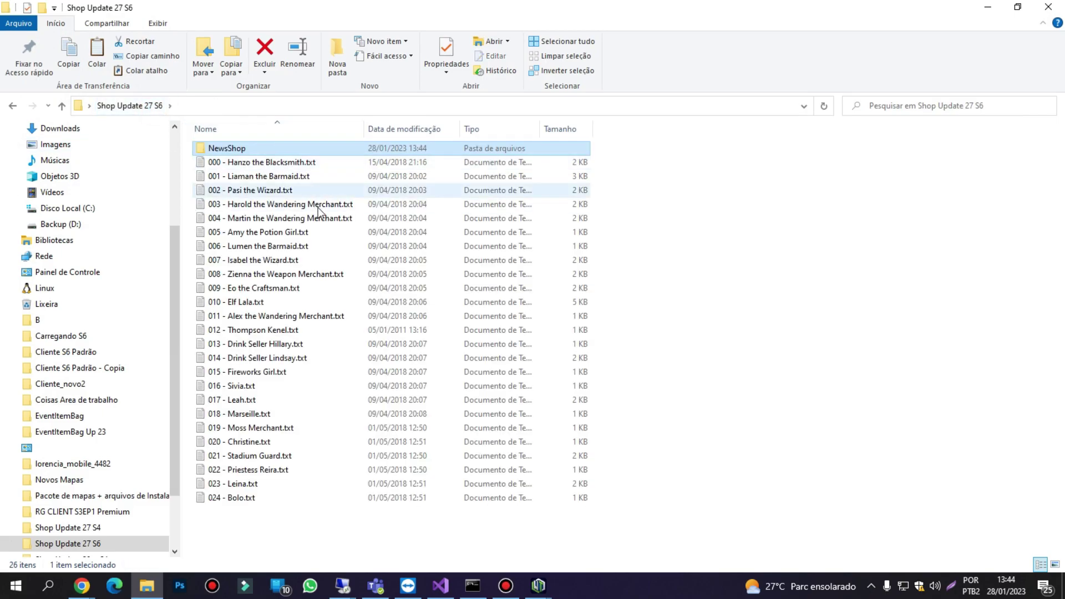
click(249, 148)
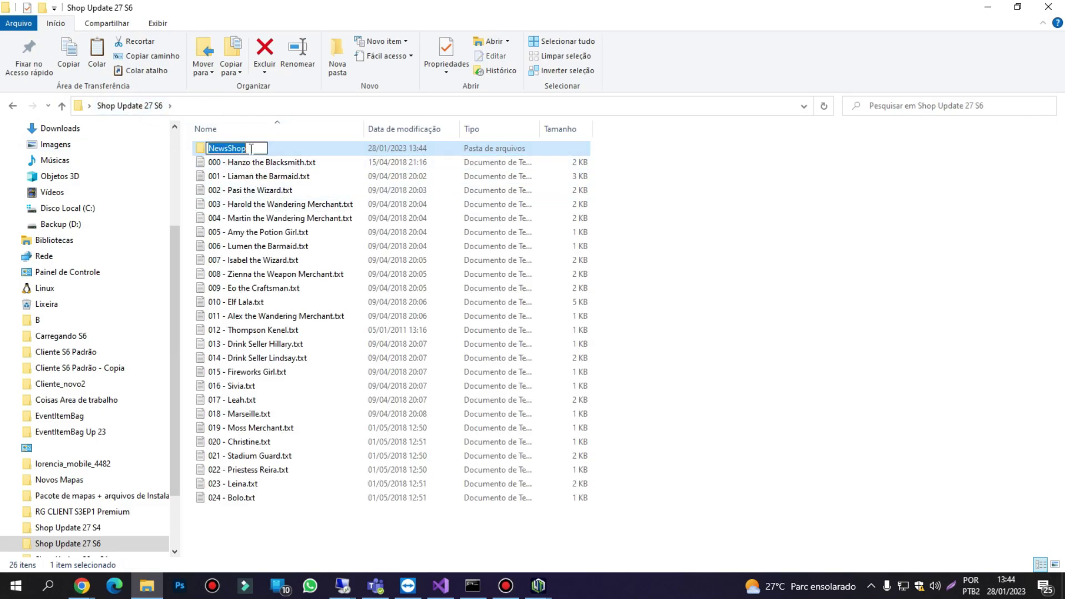
click(250, 148)
text(2)
key(Return)
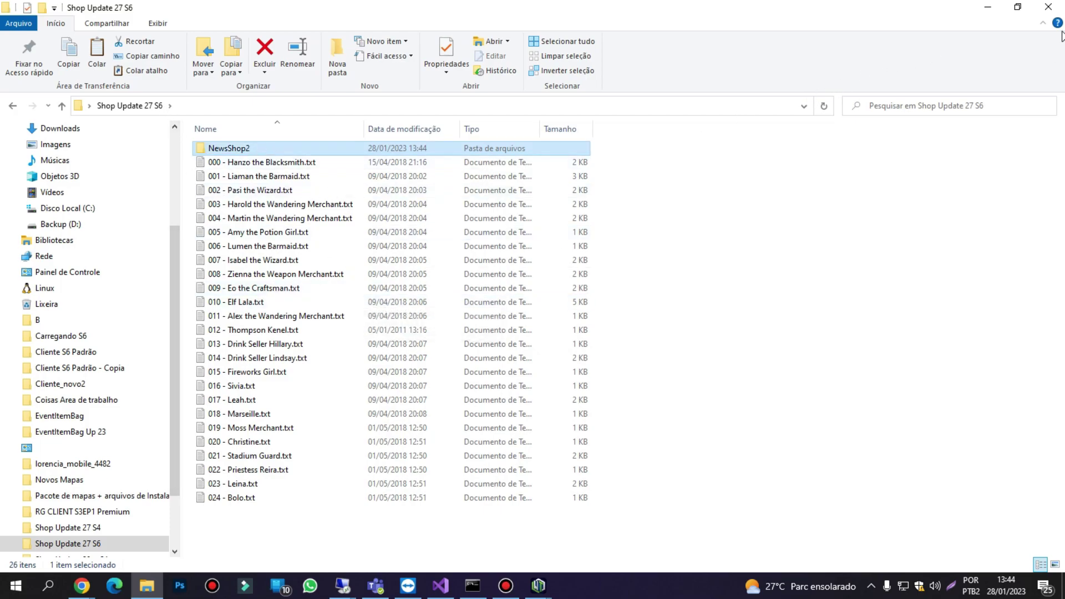
click(1047, 7)
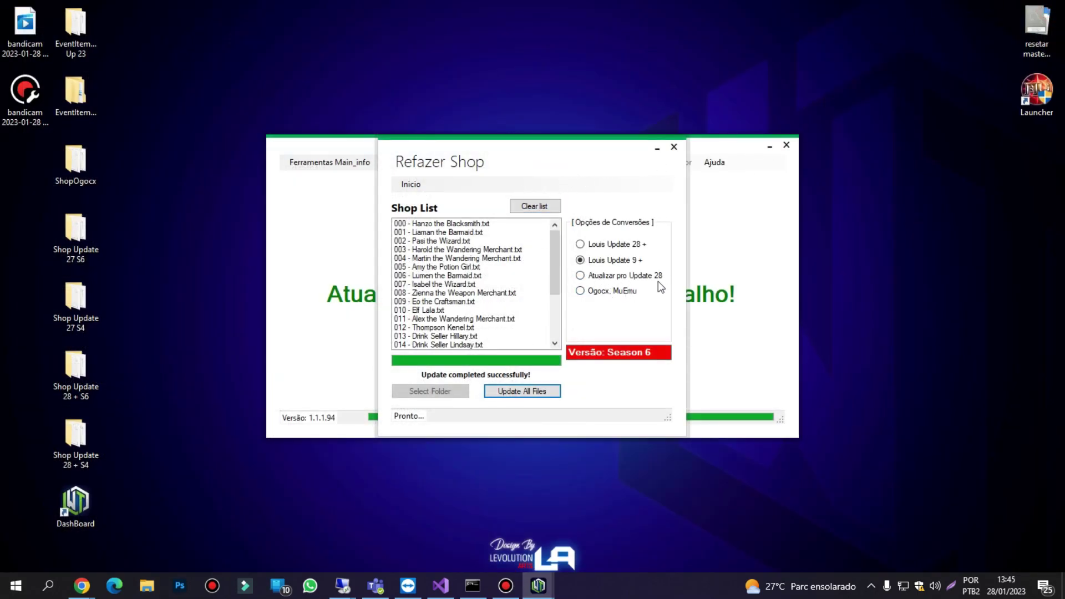
- Clear the shop list, load the Shop Update 27 S6 folder and update all its files with the Atualizar pro Update 28 option
click(580, 277)
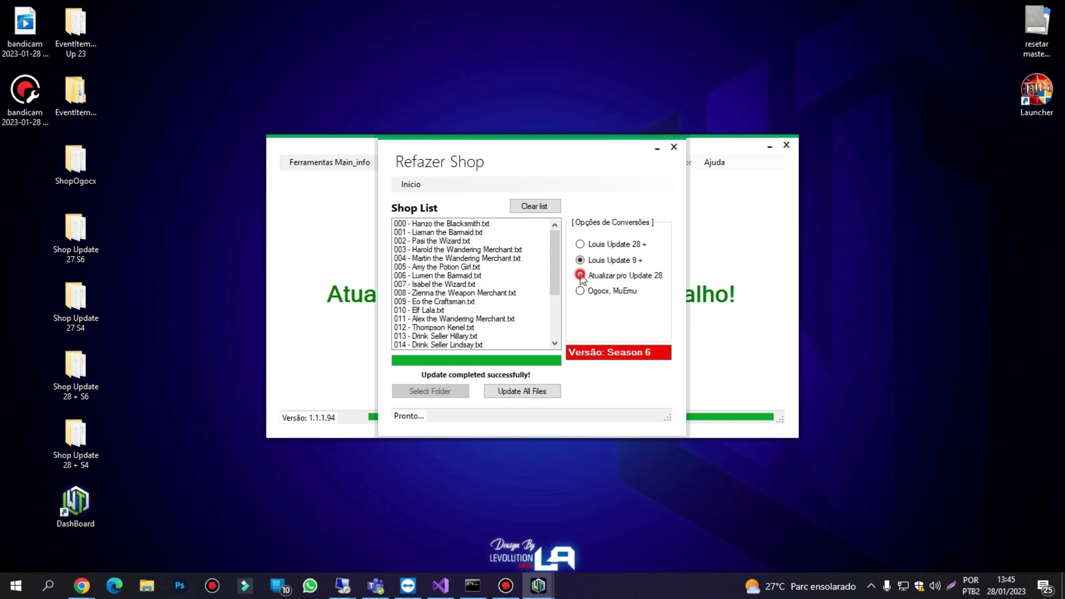
click(532, 207)
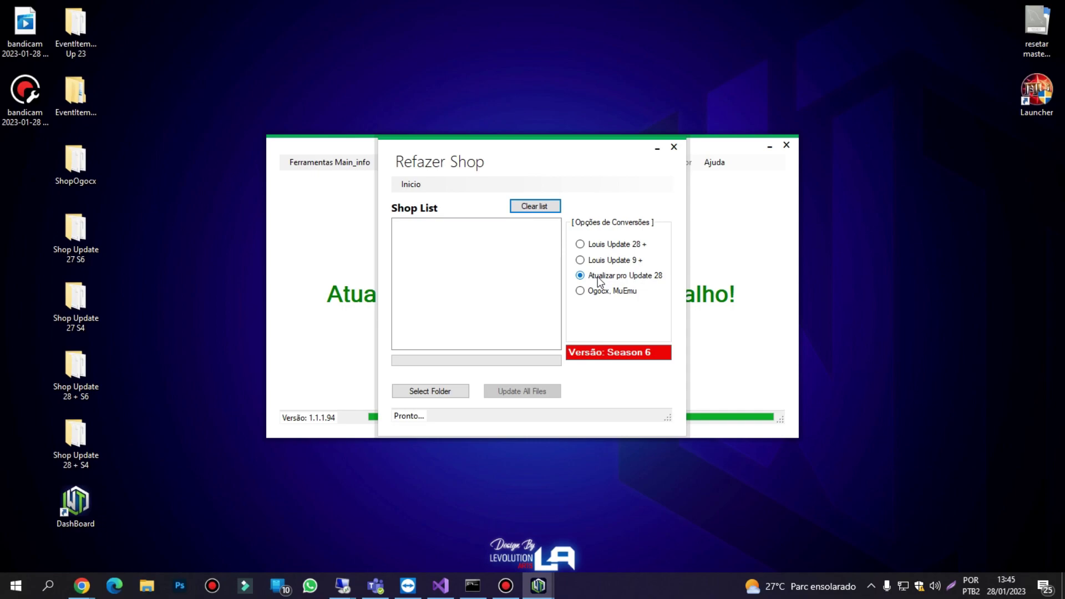
click(447, 391)
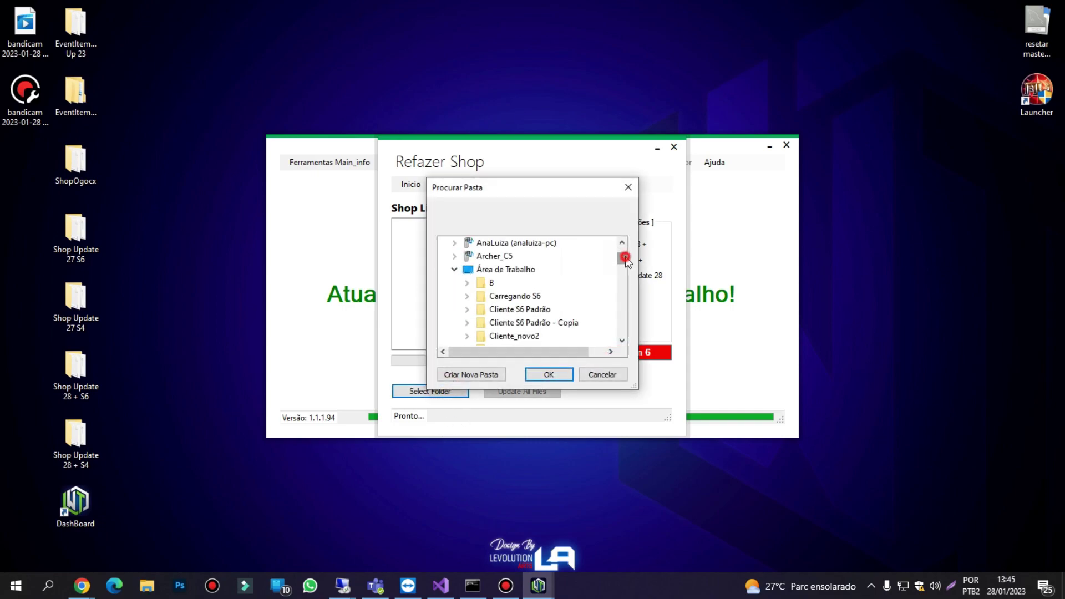
drag(622, 257, 623, 345)
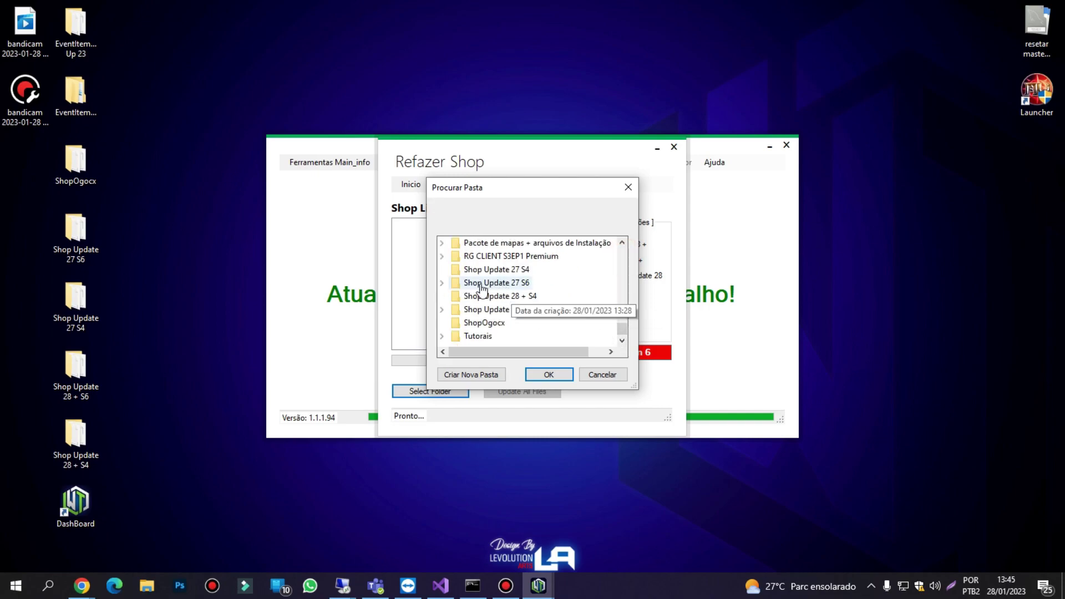
click(515, 284)
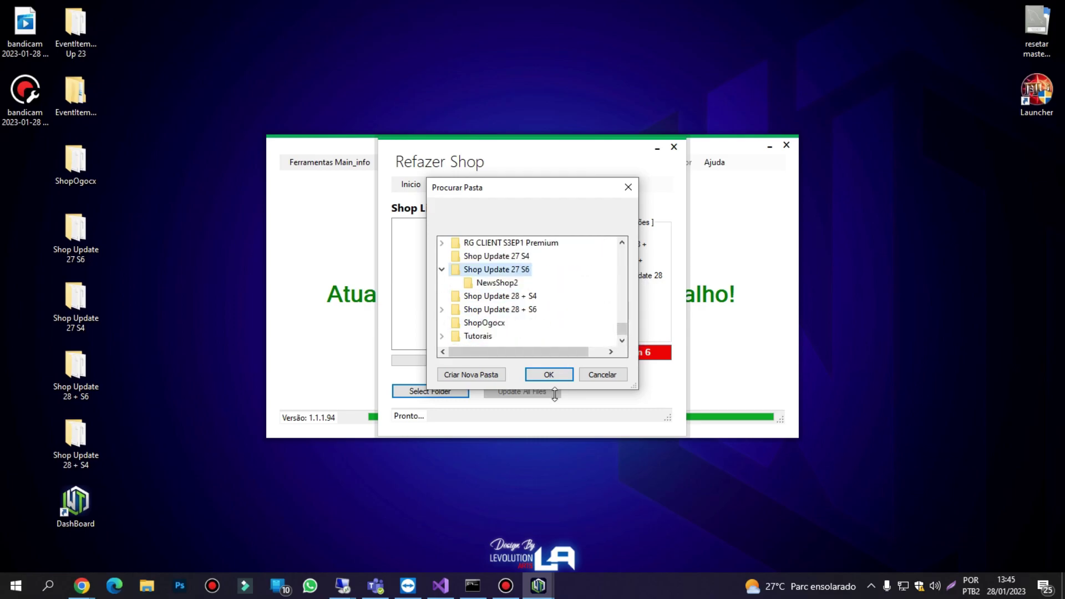
click(549, 375)
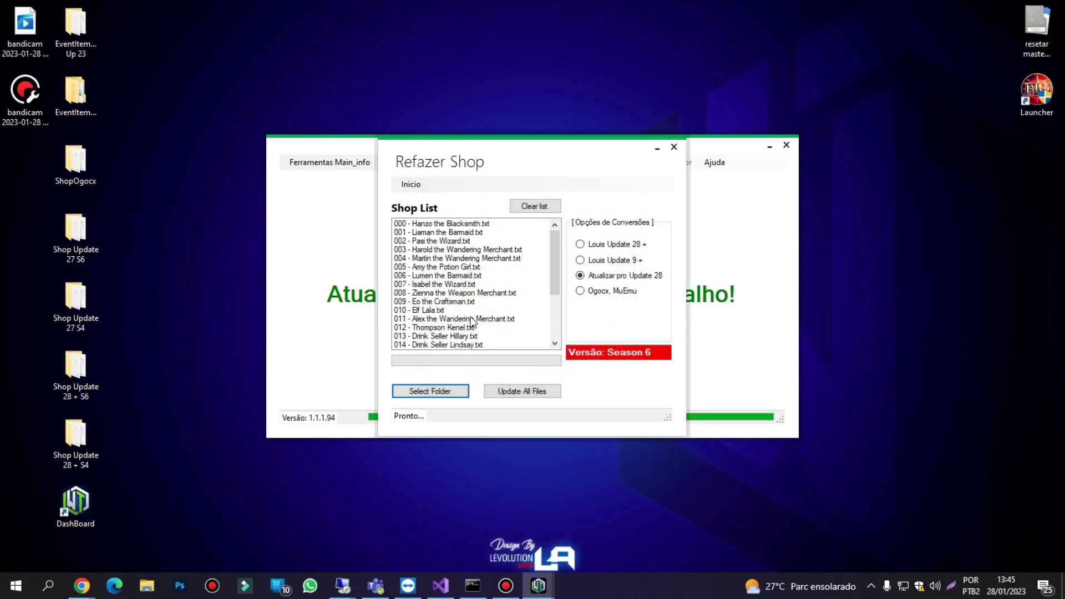
click(524, 392)
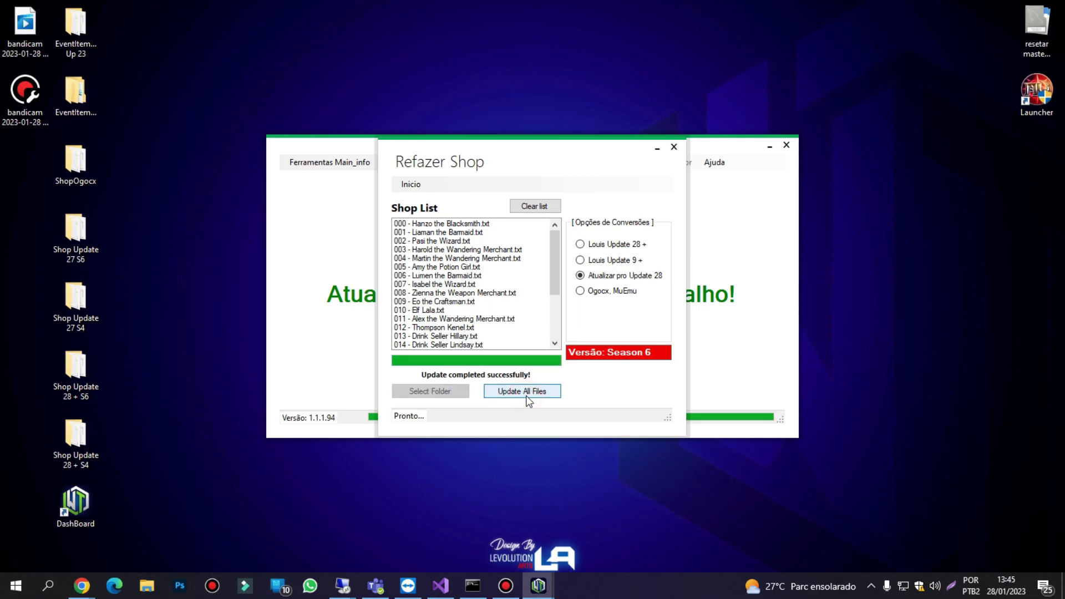
- Open the new NewsShop folder in Shop Update 27 S6 and examine the Duration column and leading section number in 000 - Hanzo the Blacksmith.txt
double_click(84, 240)
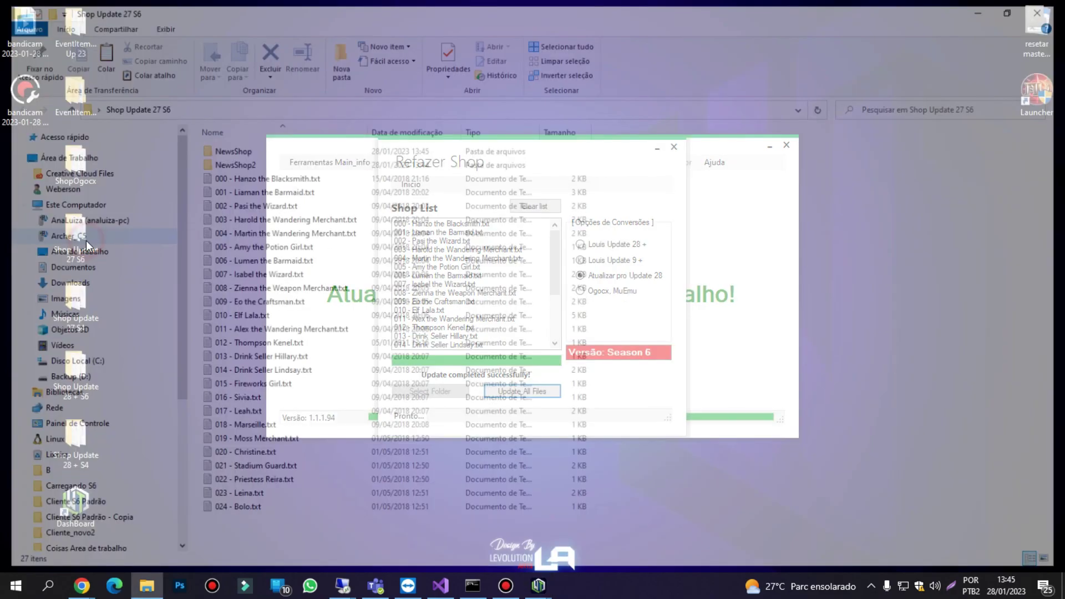
click(230, 164)
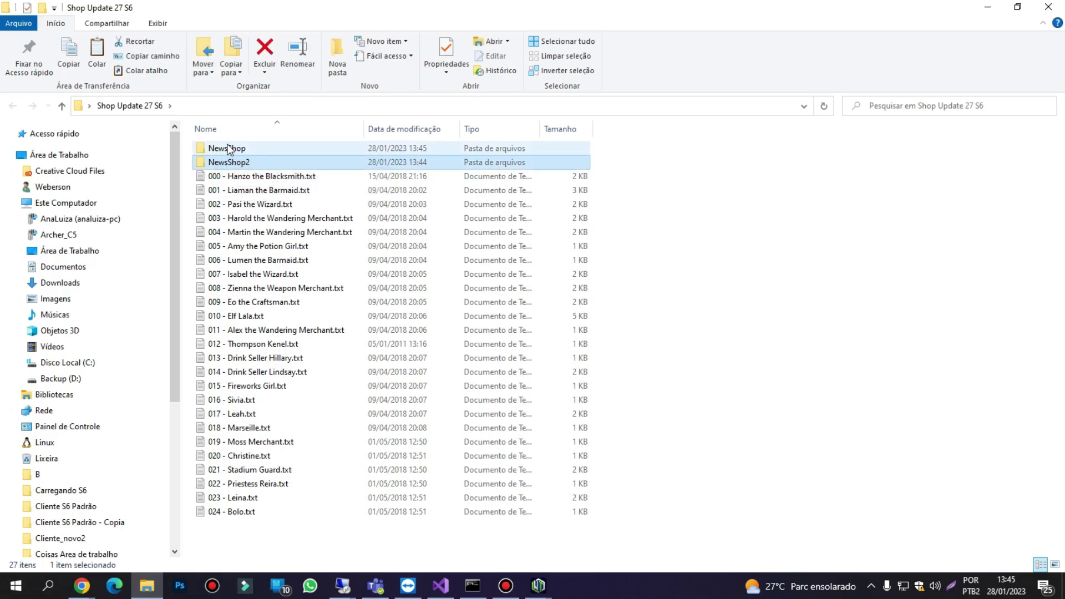
double_click(229, 149)
click(232, 149)
double_click(232, 149)
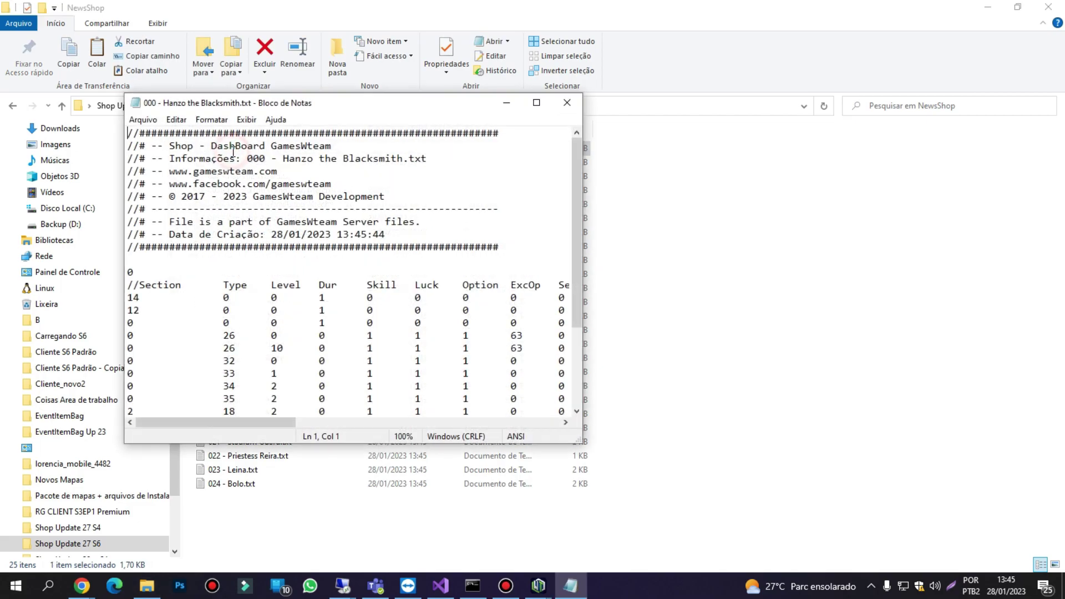
double_click(531, 95)
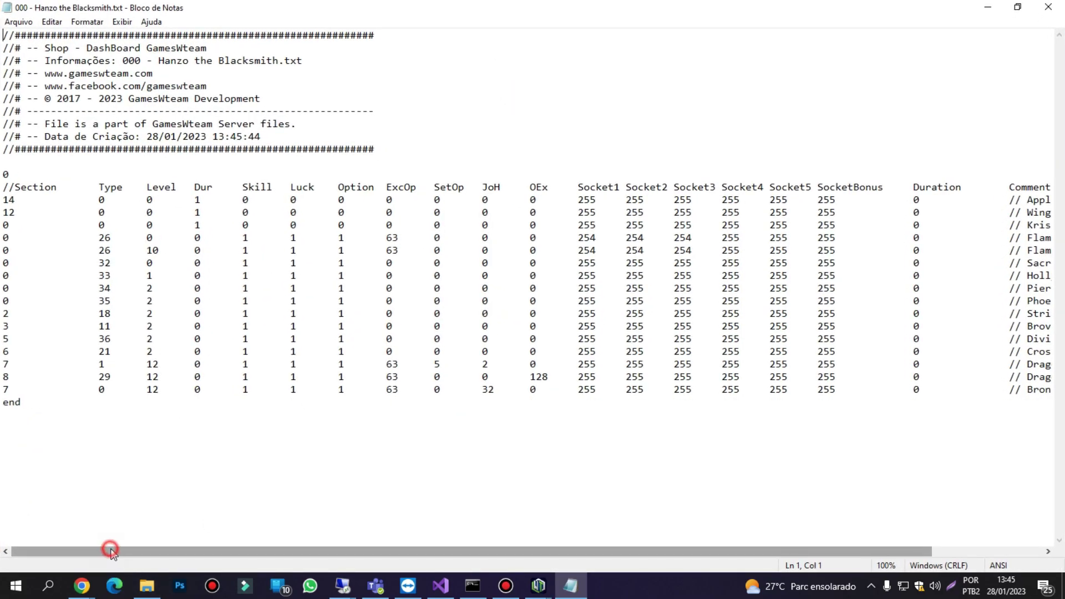
drag(110, 548, 305, 551)
drag(694, 190, 836, 188)
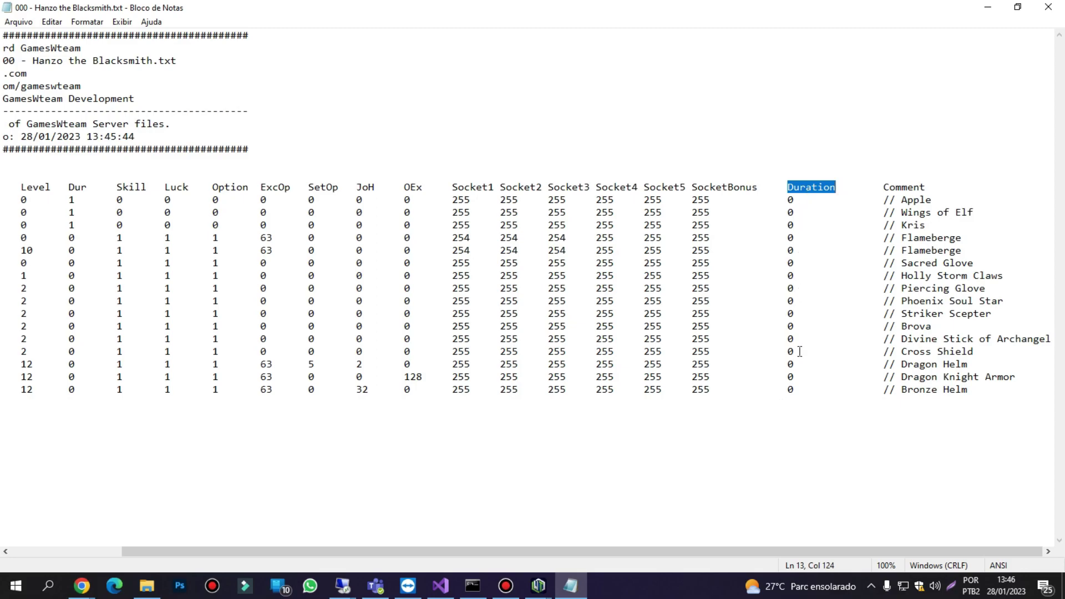
drag(508, 551, 266, 532)
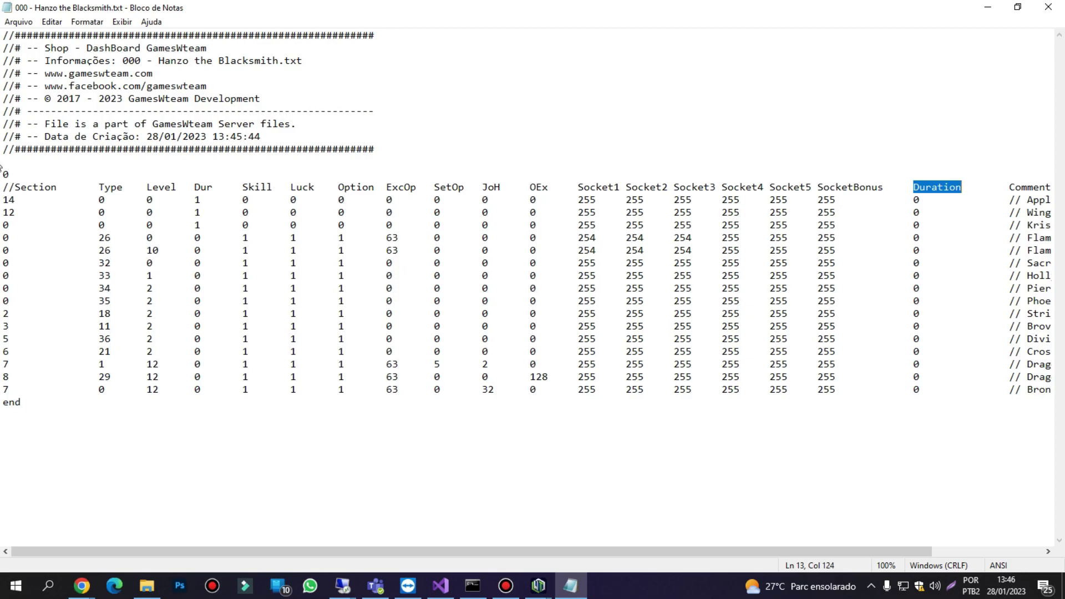
drag(11, 173, 5, 175)
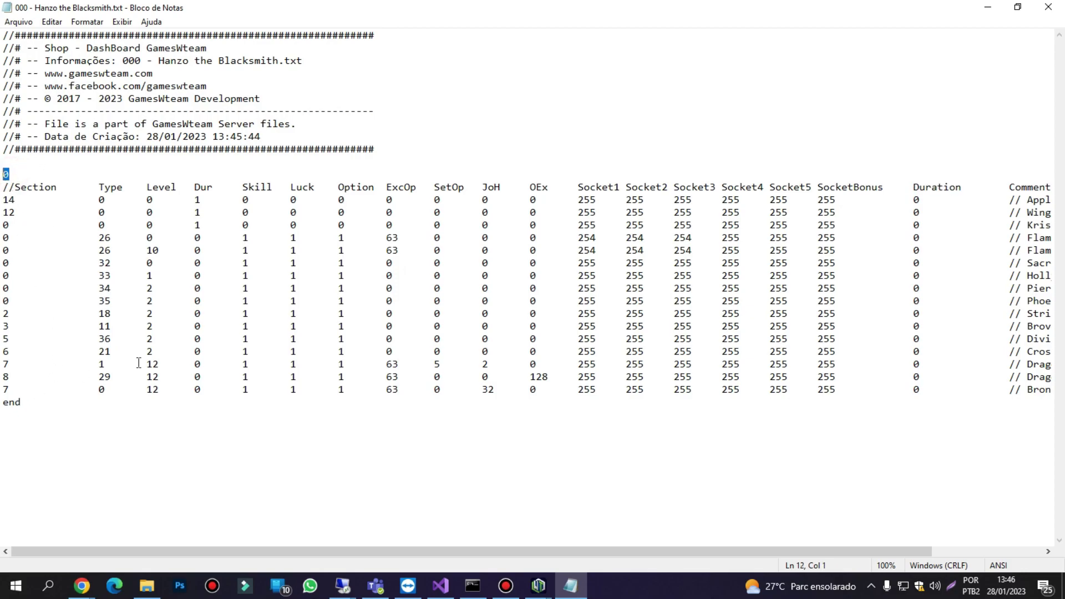
click(1048, 7)
- Look over the full set of converted files in NewsShop, return to Shop Update 27 S6 and close the folder window
drag(282, 511, 272, 145)
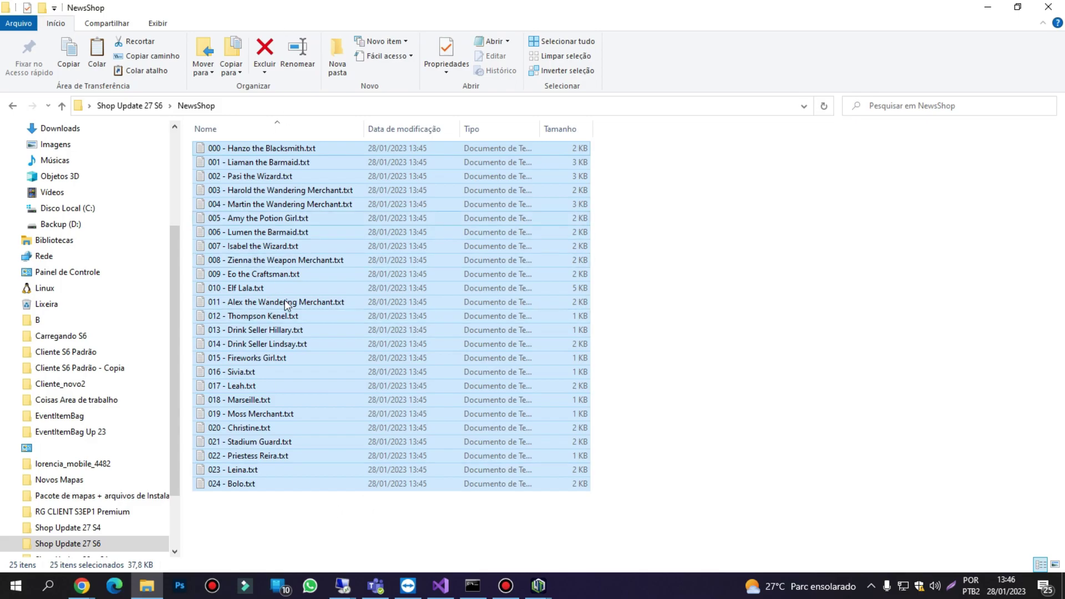
click(254, 508)
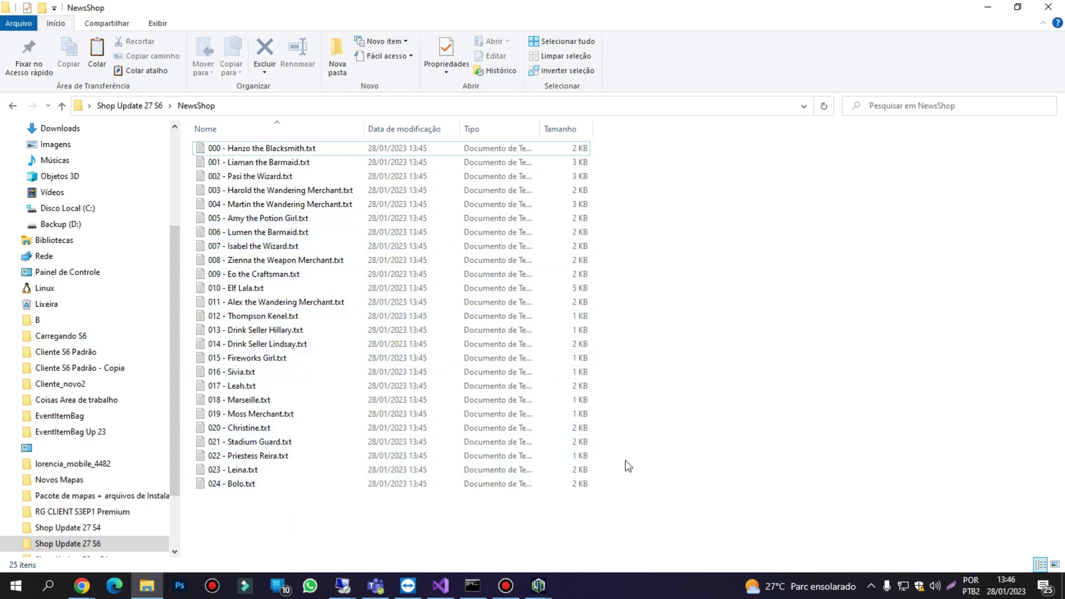
click(62, 105)
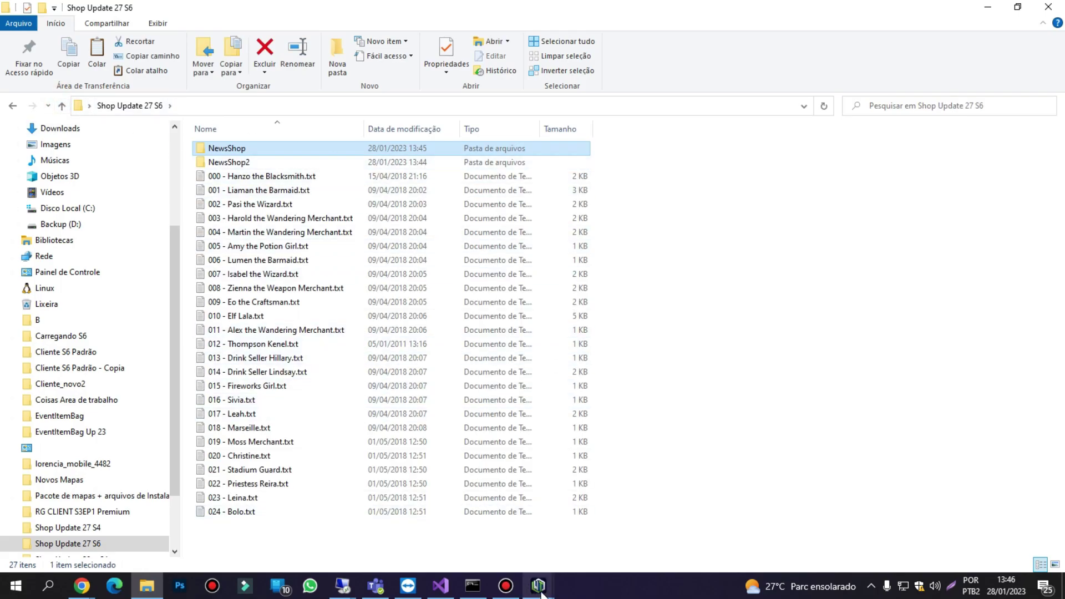
click(1059, 7)
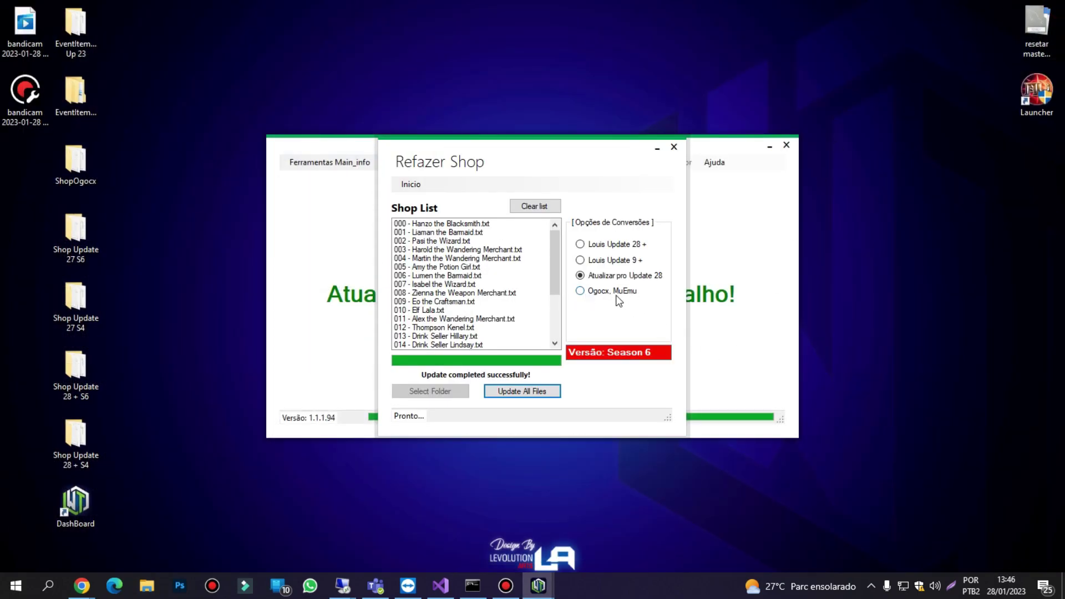
- Choose the Ogocx, MuEmu conversion option and clear the shop list
click(580, 291)
click(535, 207)
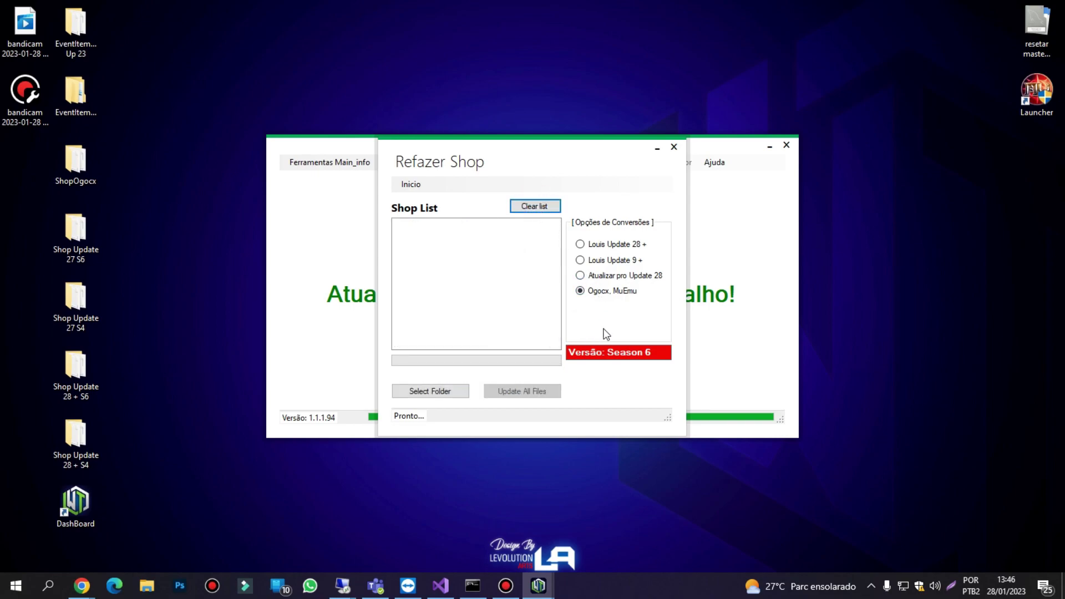
click(624, 298)
- Open the ShopOgocx folder and examine the column headings and item rows of the original 000 - Hanzo the Blacksmith.txt, then close the file
double_click(89, 176)
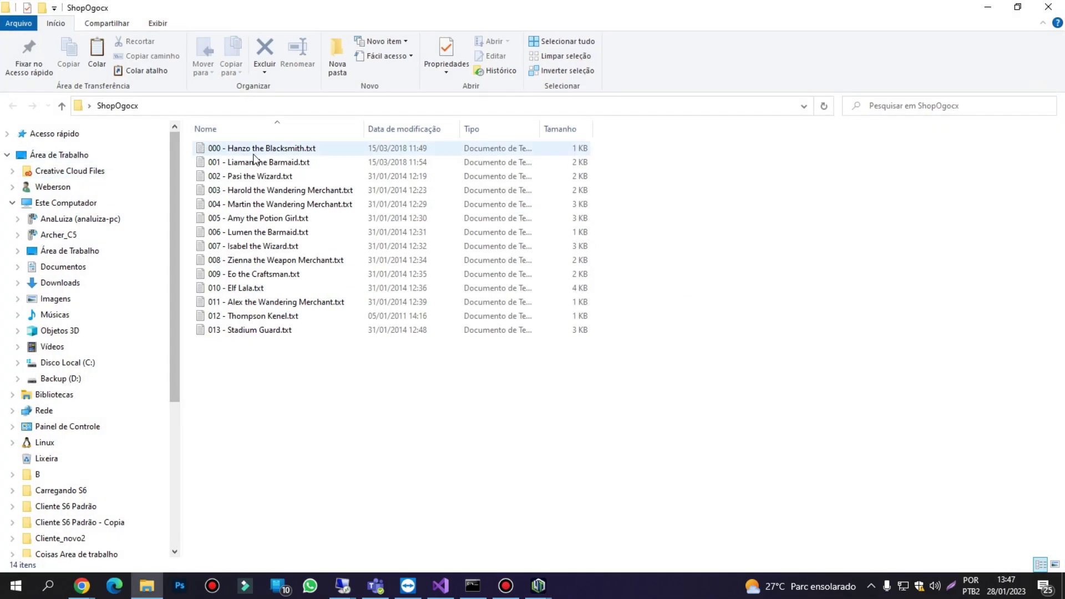
double_click(252, 148)
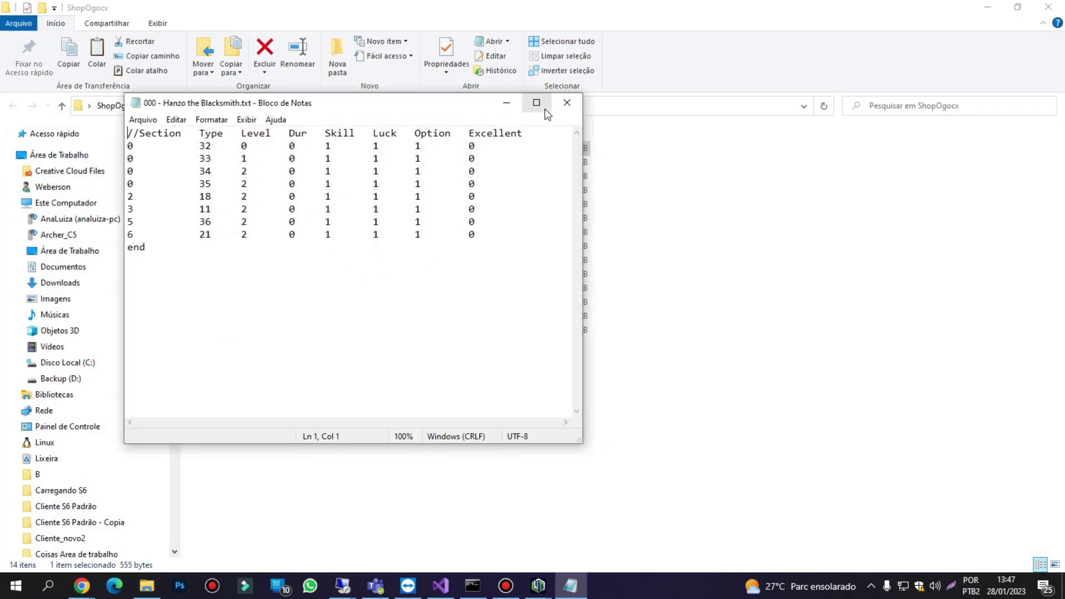
click(538, 103)
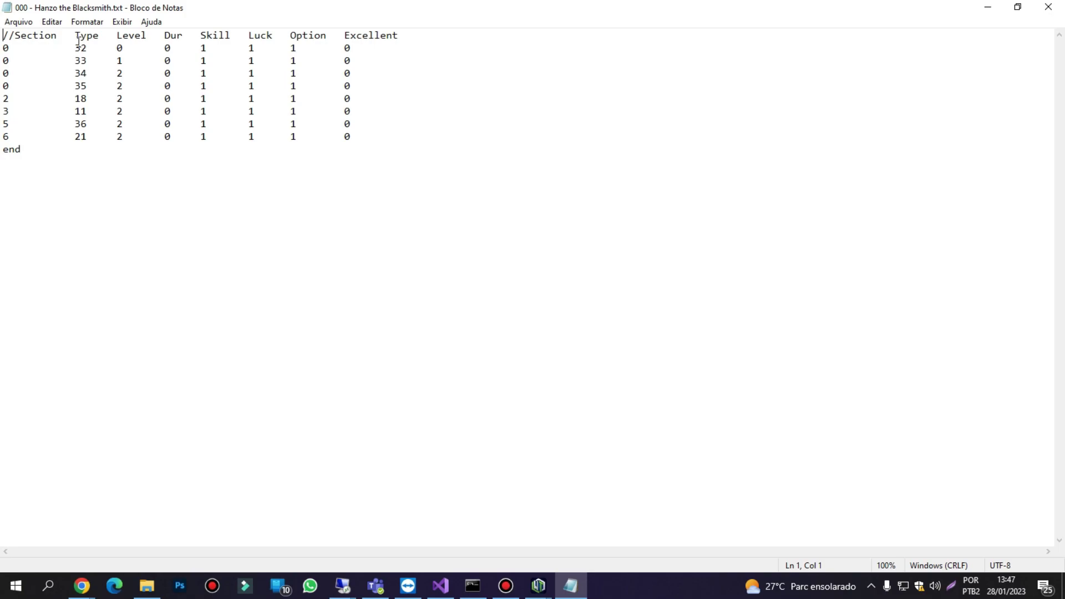
click(359, 35)
click(407, 37)
key(shift+Home)
click(403, 37)
drag(33, 168, 4, 35)
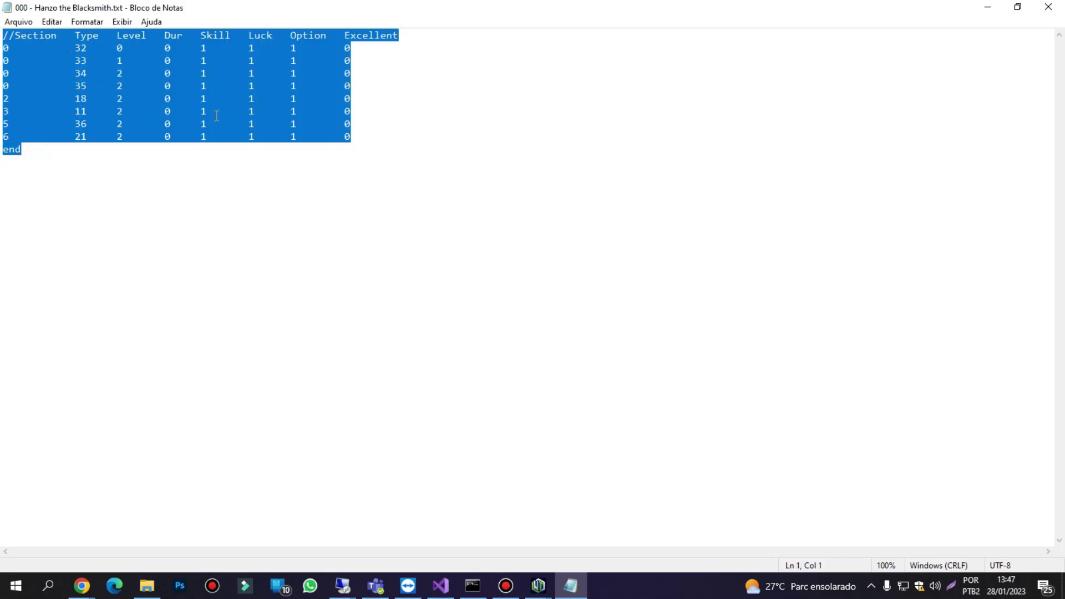
click(1048, 7)
- Return to Refazer Shop, load the ShopOgocx folder into the shop list and update all its files
mouse_move(546, 591)
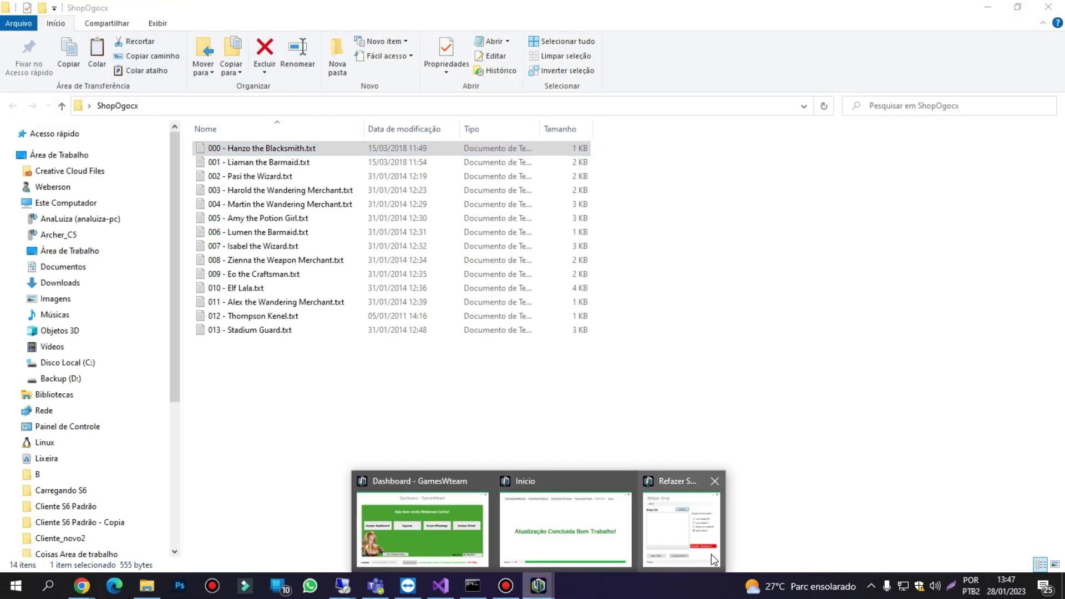
click(710, 553)
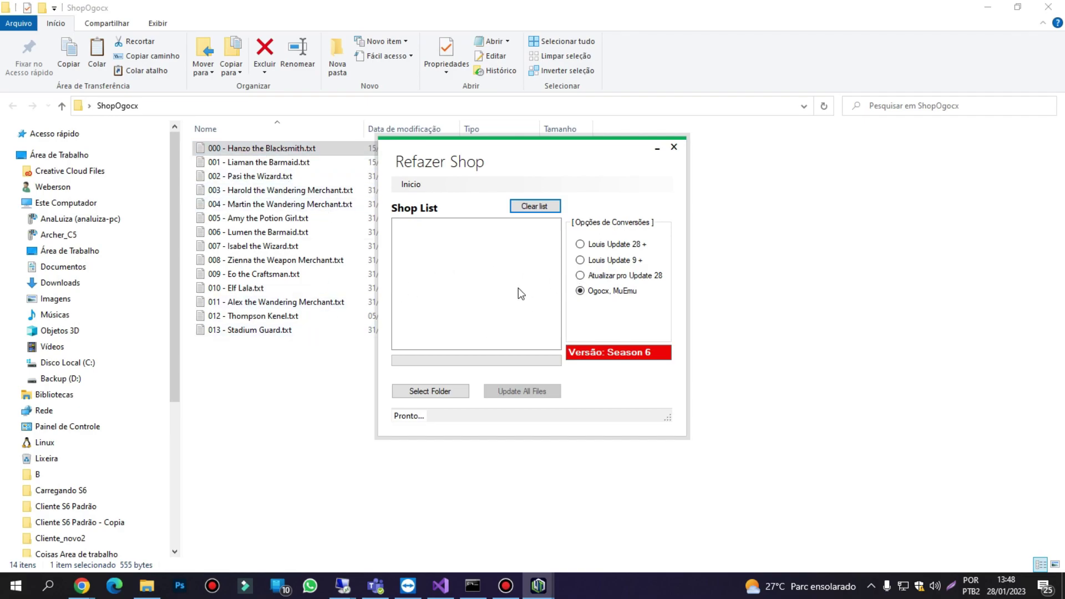
click(429, 392)
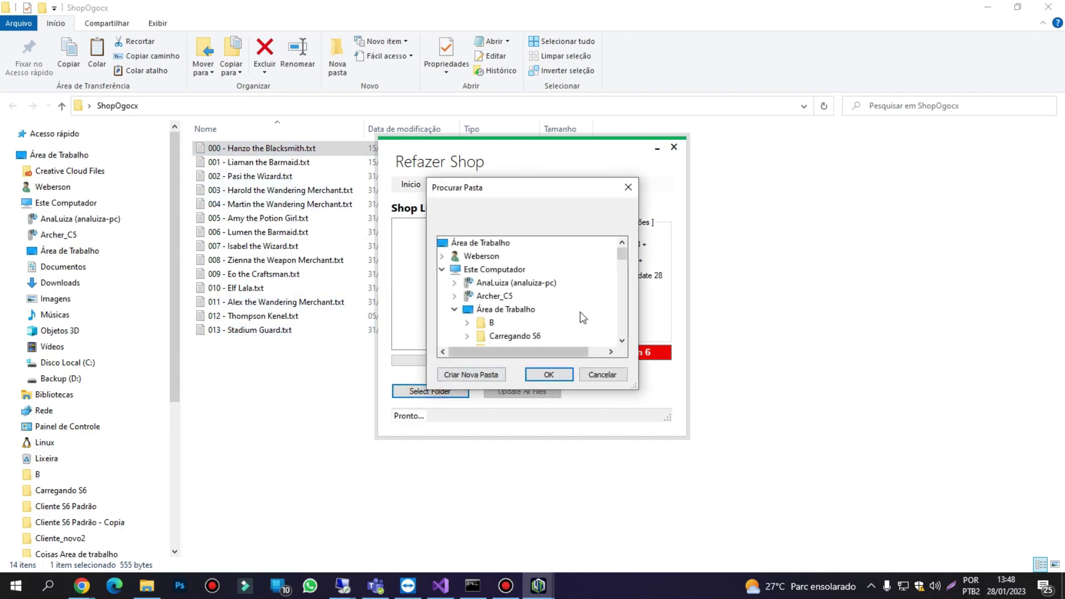
drag(624, 254, 622, 330)
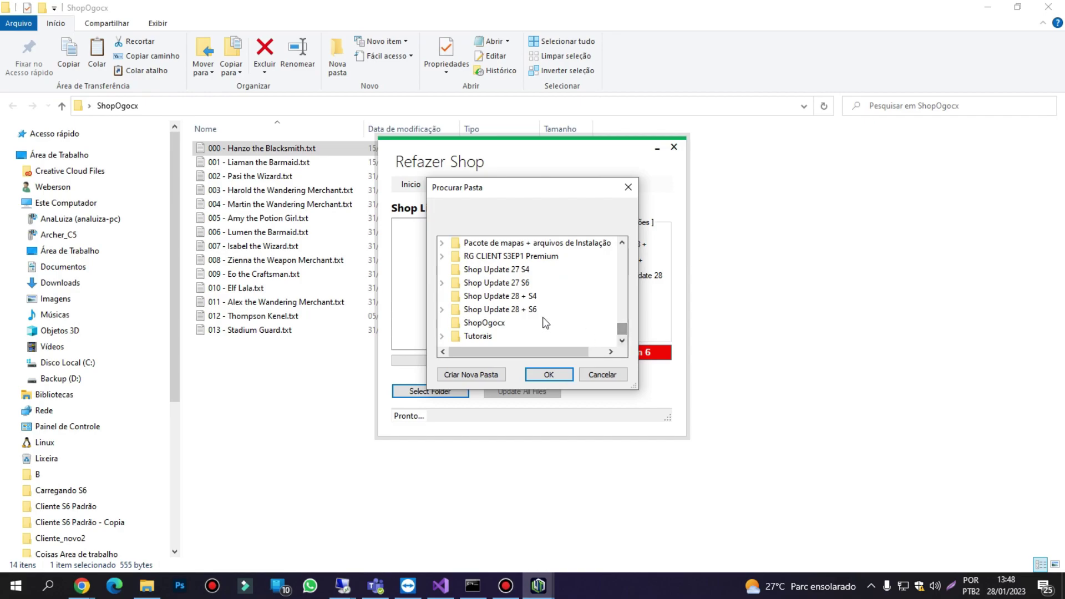
scroll(543, 325, up, 2)
scroll(542, 326, down, 2)
click(476, 324)
click(548, 375)
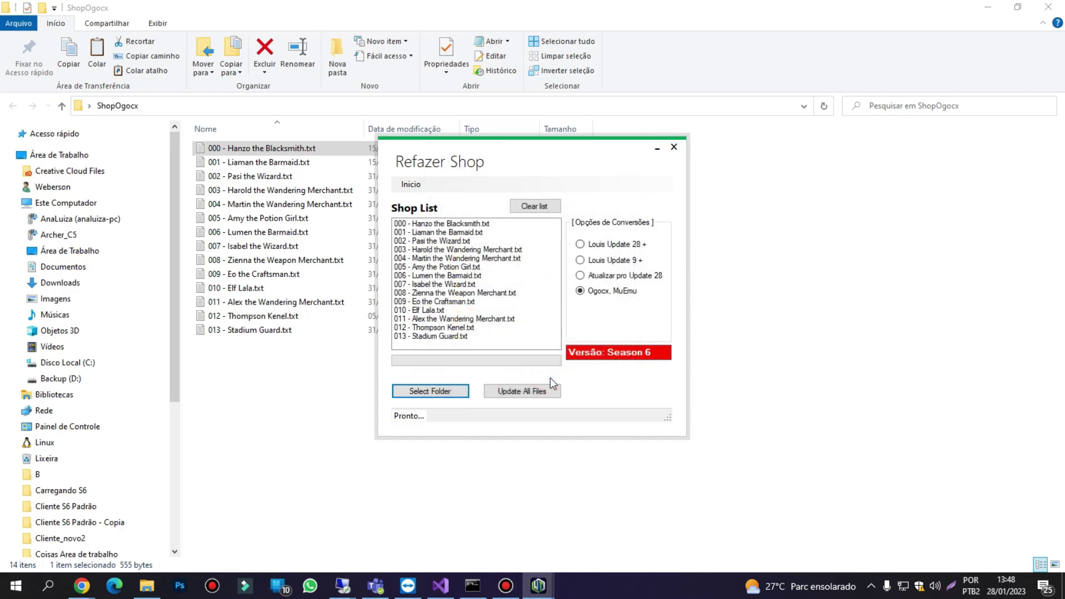
click(525, 393)
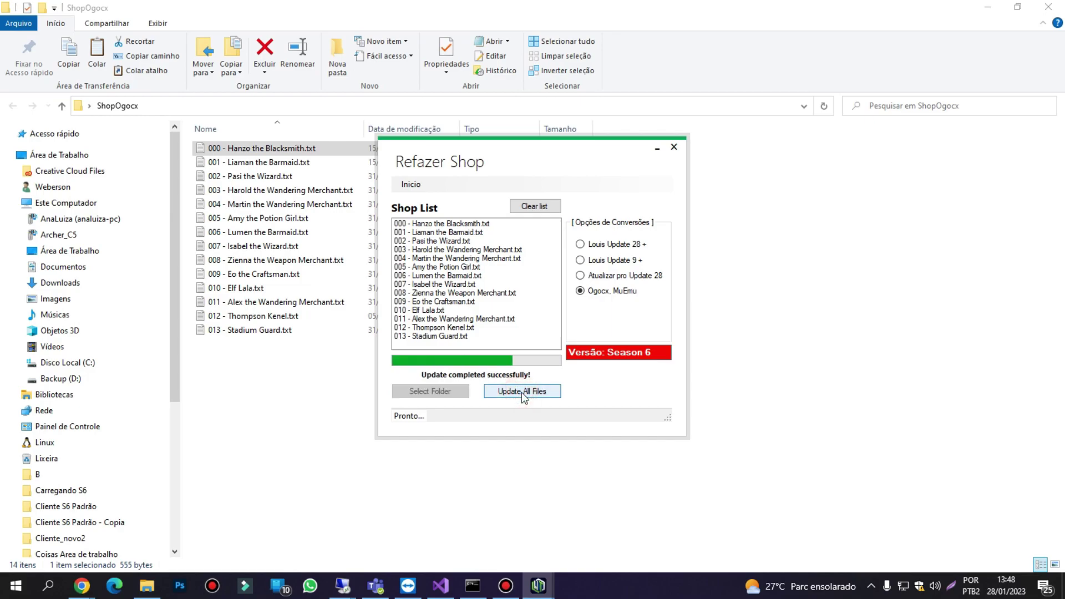
- Open the NewsShop folder inside ShopOgocx and examine the converted 000 - Hanzo the Blacksmith.txt maximized, then close it
click(252, 377)
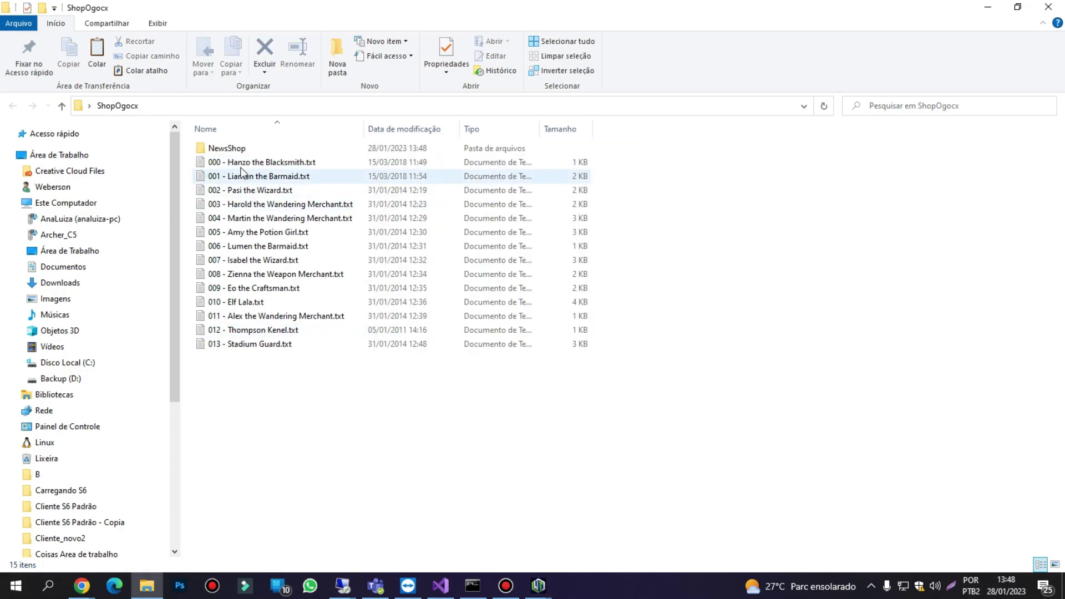
double_click(235, 148)
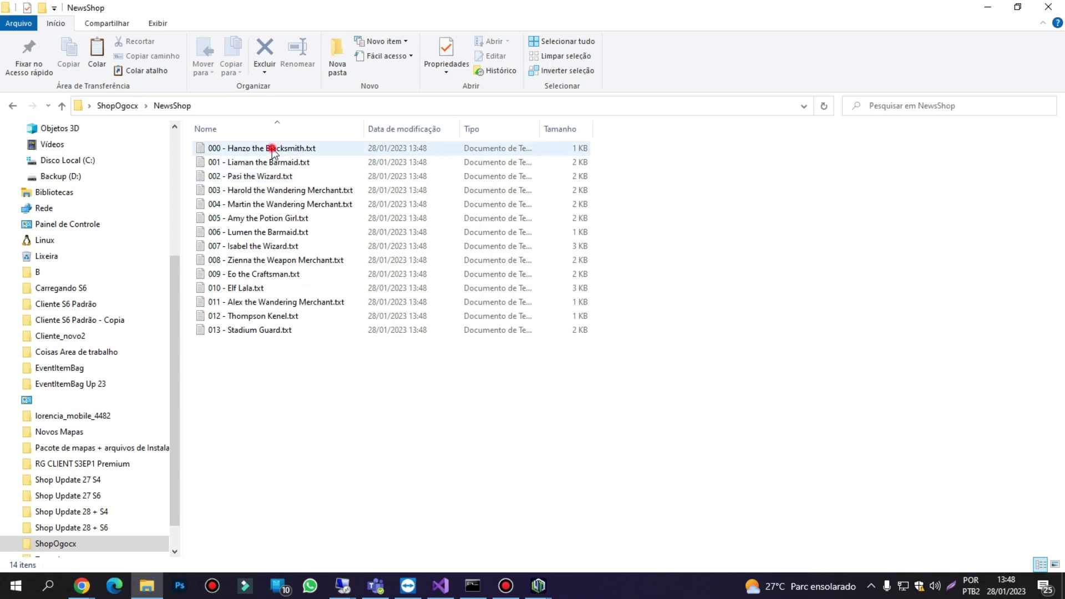
double_click(271, 147)
click(536, 104)
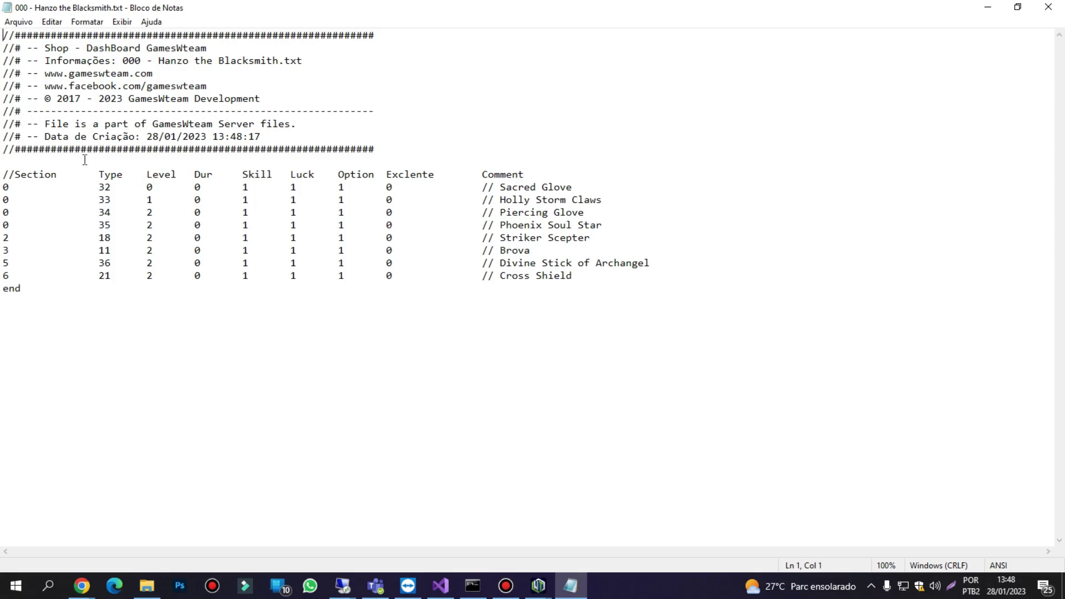
click(1047, 7)
- Examine the item rows and comments of the converted 001 - Liaman the Barmaid.txt from ShopOgocx, and close it
double_click(252, 162)
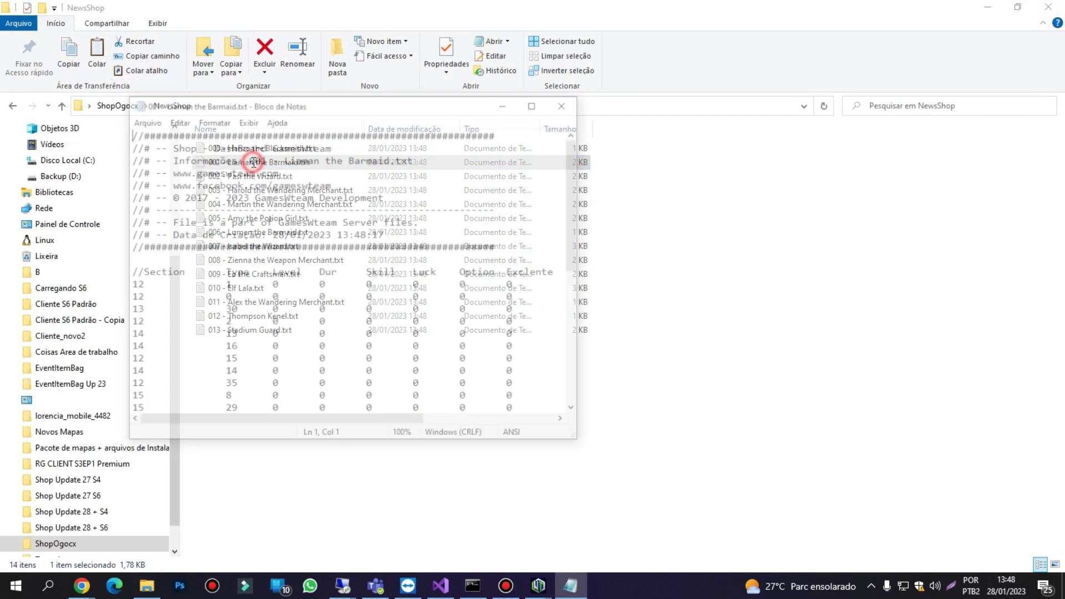
click(536, 104)
scroll(446, 222, down, 2)
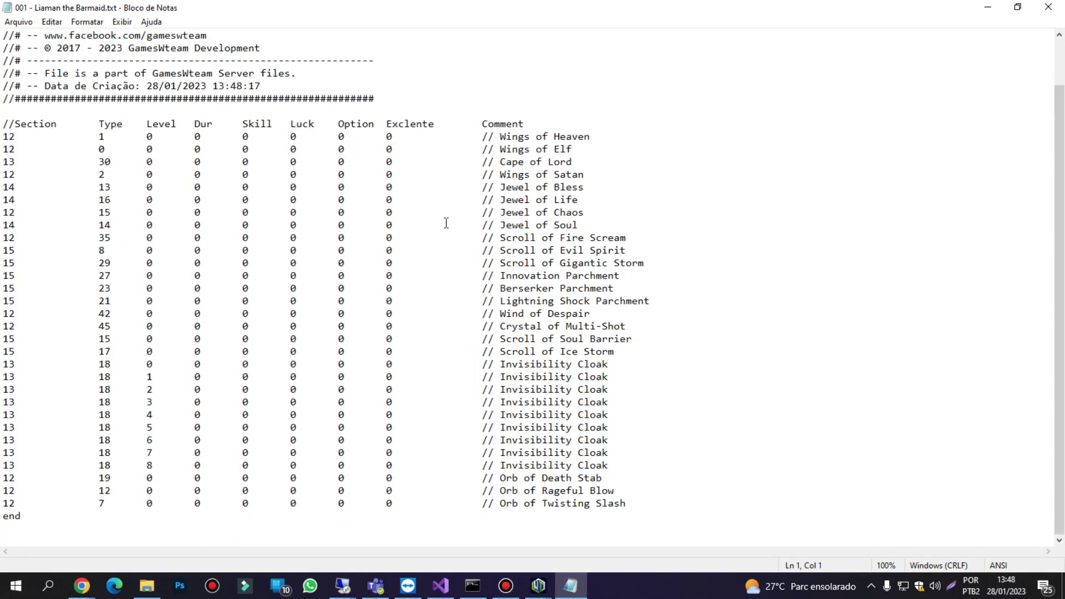
scroll(544, 456, up, 2)
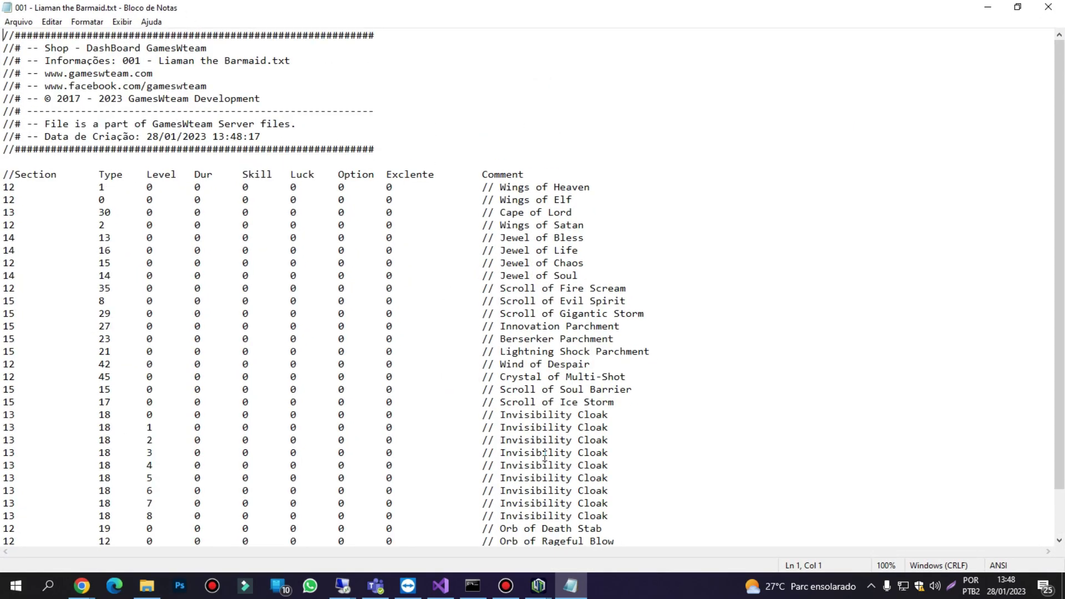
click(1047, 7)
- Examine the header block and item rows of the converted 002 - Pasi the Wizard.txt, then switch back to Refazer Shop
double_click(257, 176)
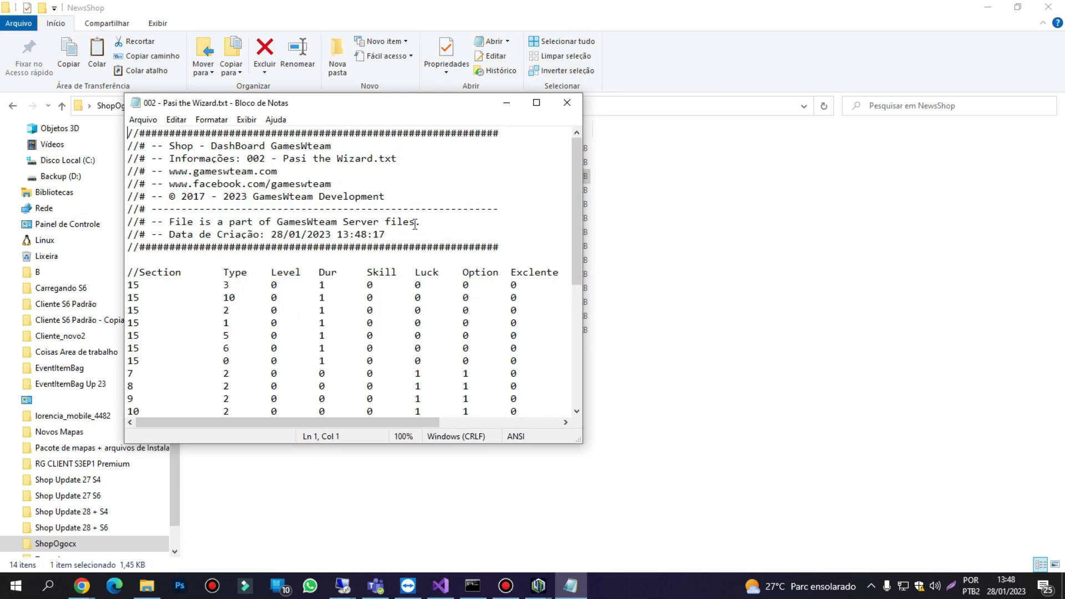
click(536, 103)
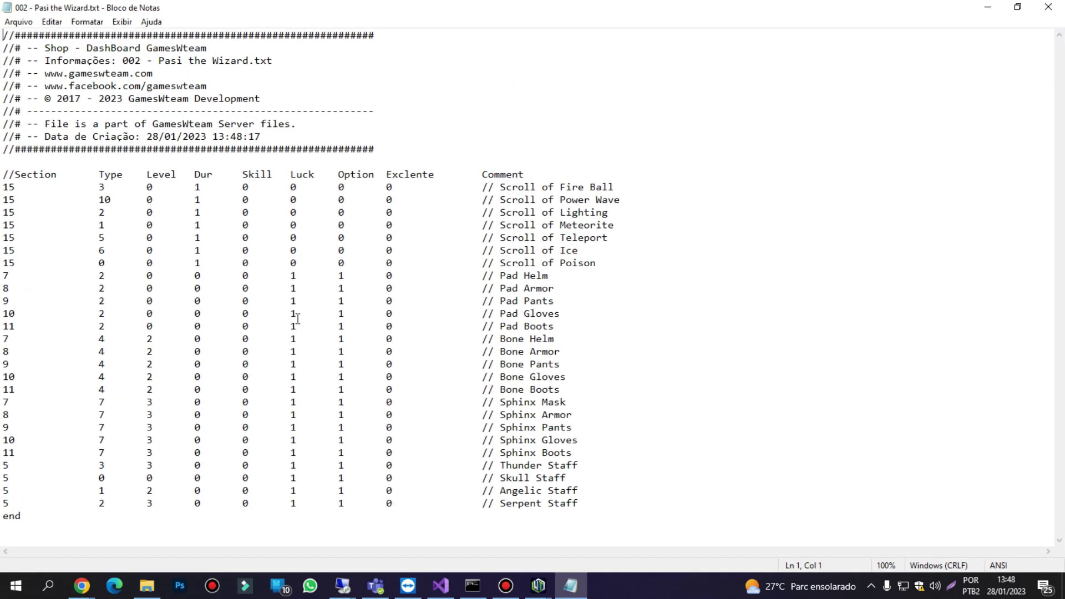
click(383, 151)
drag(383, 151, 10, 35)
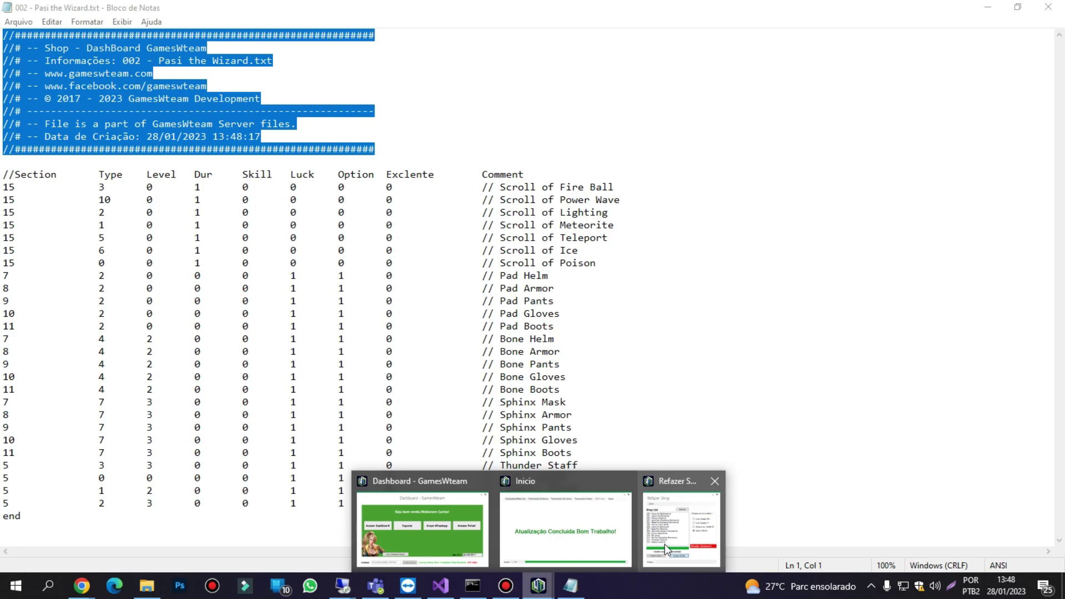
click(664, 544)
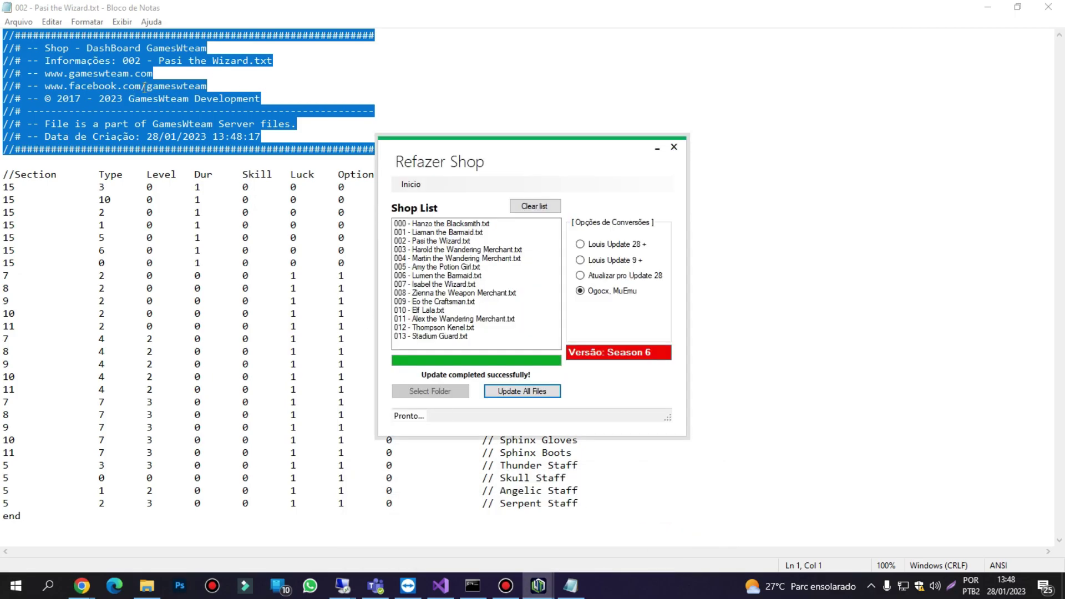